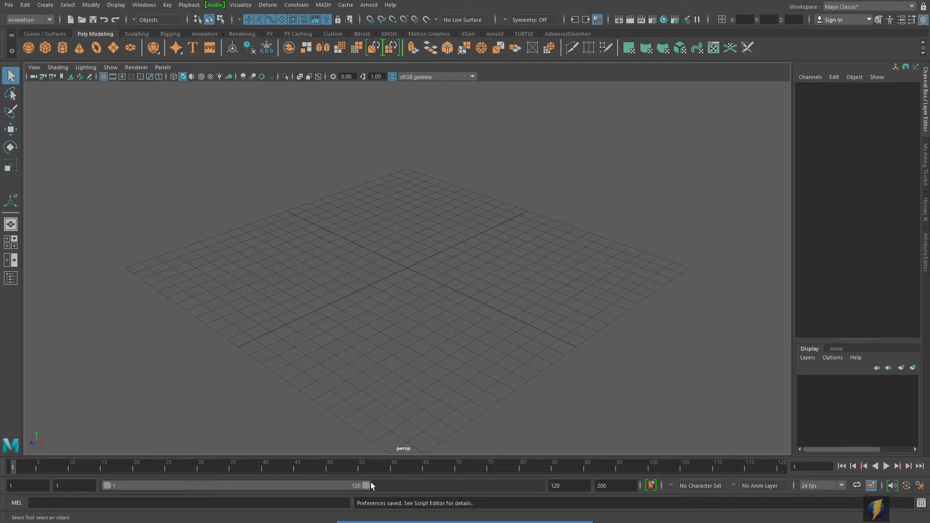
# Set the end of the playback range to frame 24
pyautogui.moveTo(366, 485); pyautogui.dragTo(187, 487)
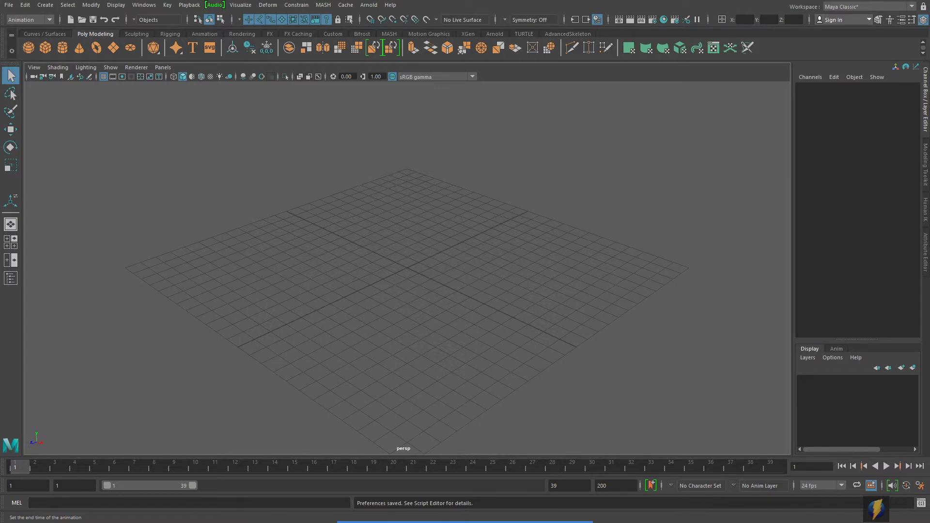
pyautogui.doubleClick(576, 485)
pyautogui.write('24')
pyautogui.press('Return')
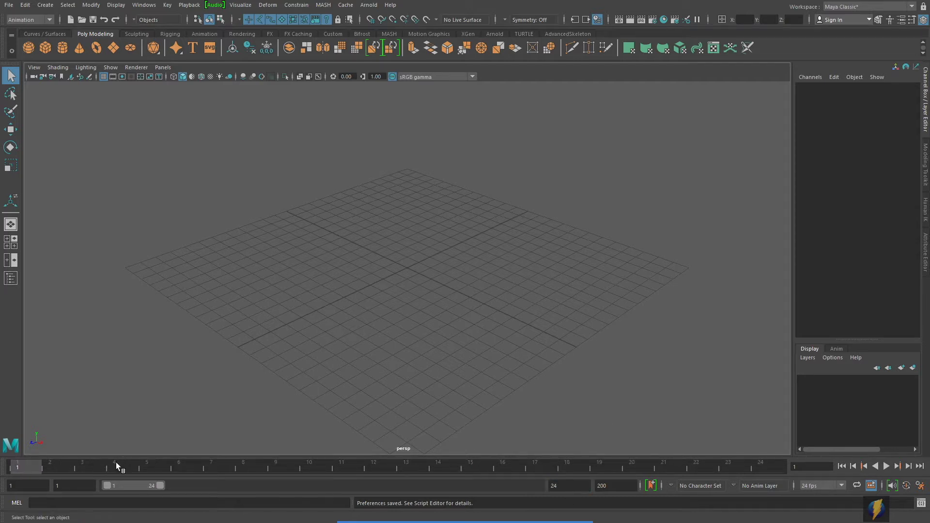
# Set the playback range to start at frame 0 and move the current time to frame 0
pyautogui.moveTo(27, 462)
pyautogui.mouseDown()
pyautogui.moveTo(739, 466)
pyautogui.moveTo(7, 476)
pyautogui.mouseUp()
pyautogui.moveTo(465, 521)
pyautogui.click(504, 507)
pyautogui.moveTo(433, 162)
pyautogui.mouseDown()
pyautogui.moveTo(57, 394)
pyautogui.moveTo(41, 439)
pyautogui.mouseUp()
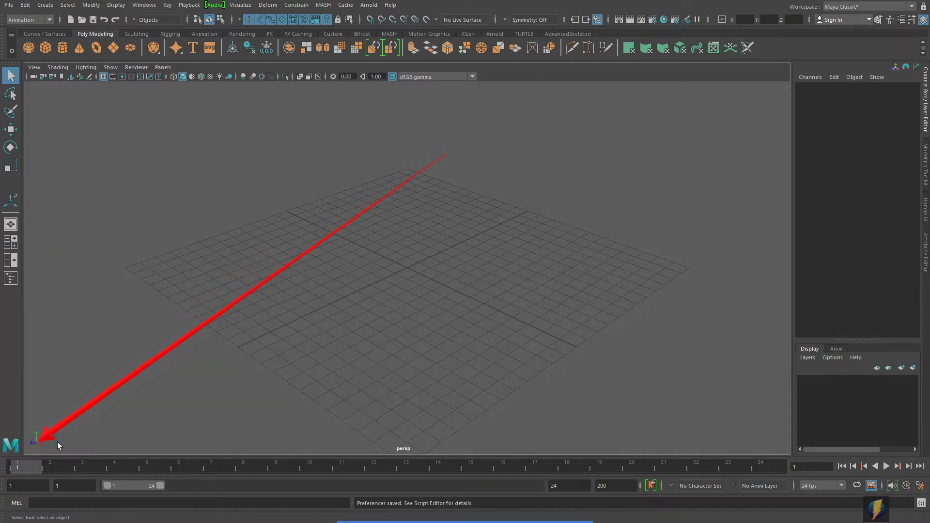
pyautogui.click(68, 486)
pyautogui.write('0')
pyautogui.press('Return')
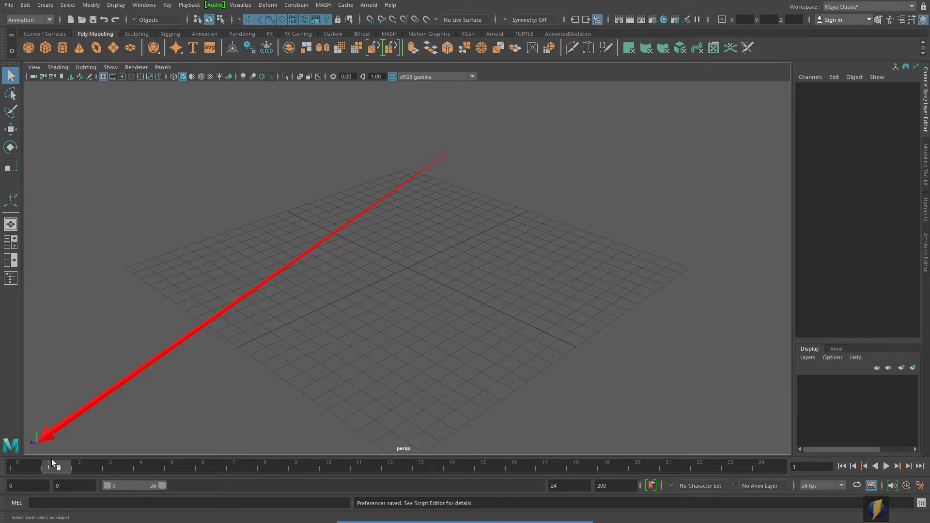
pyautogui.hotkey('alt', 'v')
pyautogui.moveTo(2, 474); pyautogui.dragTo(3, 473)
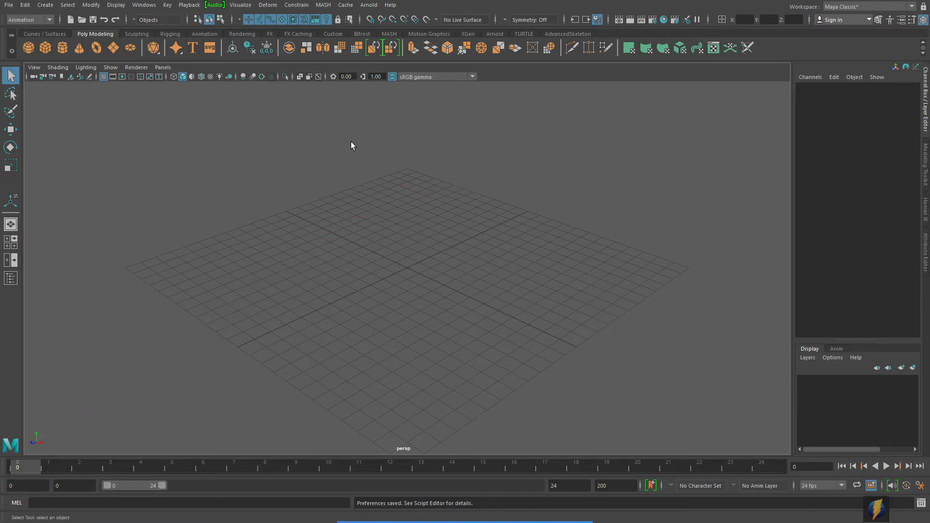
# Create a polygon sphere at the origin and a new Blinn material with its color set to red
pyautogui.click(27, 47)
pyautogui.keyDown('alt'); pyautogui.moveTo(466, 226); pyautogui.dragTo(491, 255); pyautogui.keyUp('alt')
pyautogui.click(664, 20)
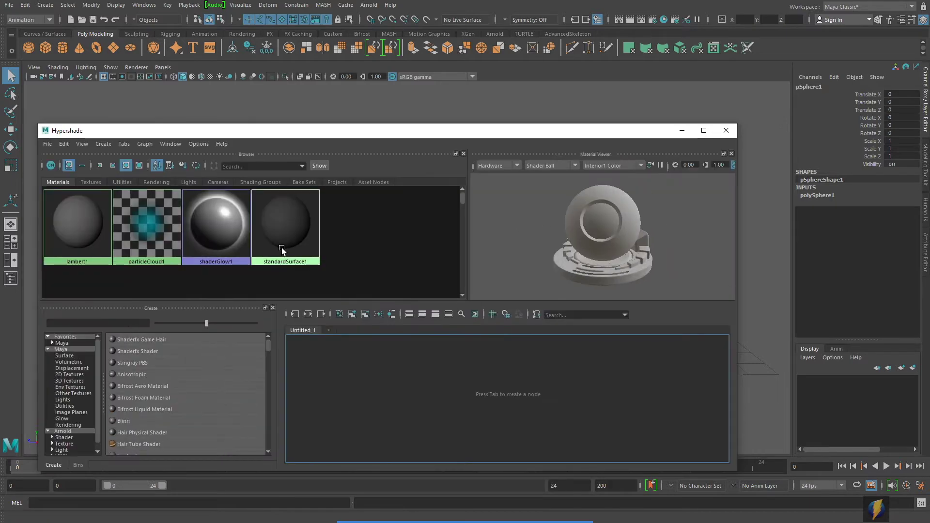
pyautogui.click(127, 424)
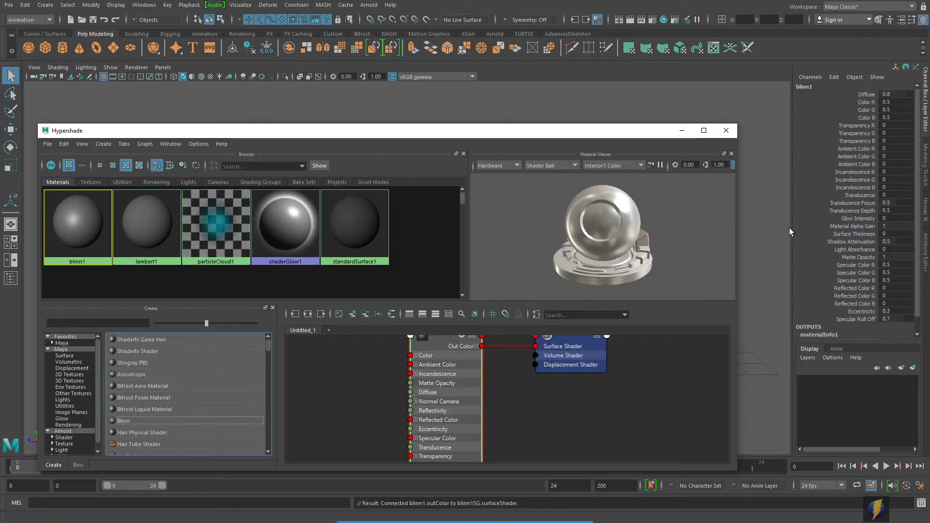
pyautogui.click(926, 248)
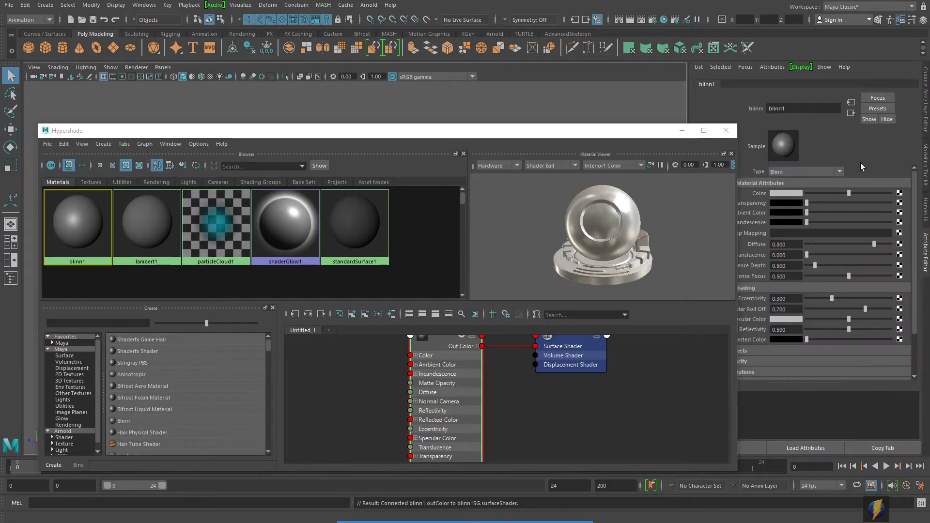
pyautogui.click(797, 195)
pyautogui.click(789, 186)
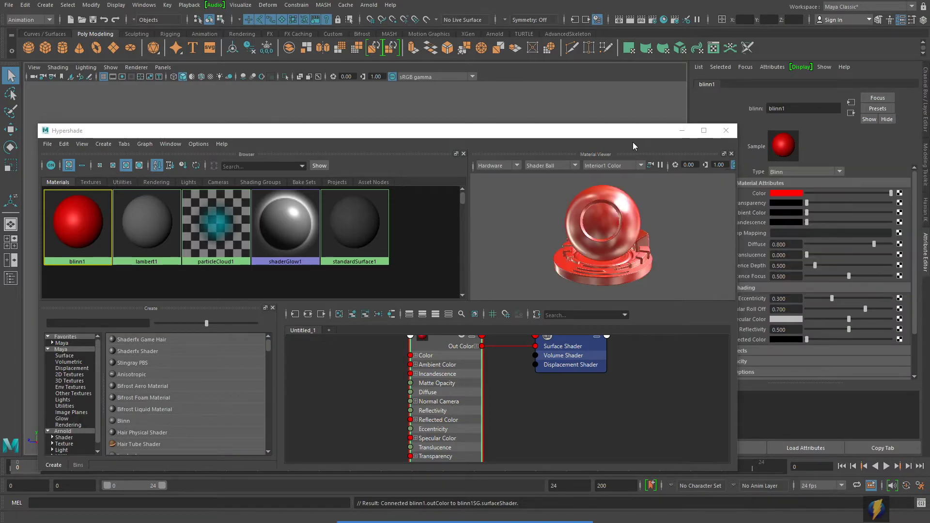
# Assign the red Blinn material to the sphere and close the Hypershade
pyautogui.moveTo(613, 131); pyautogui.dragTo(832, 337)
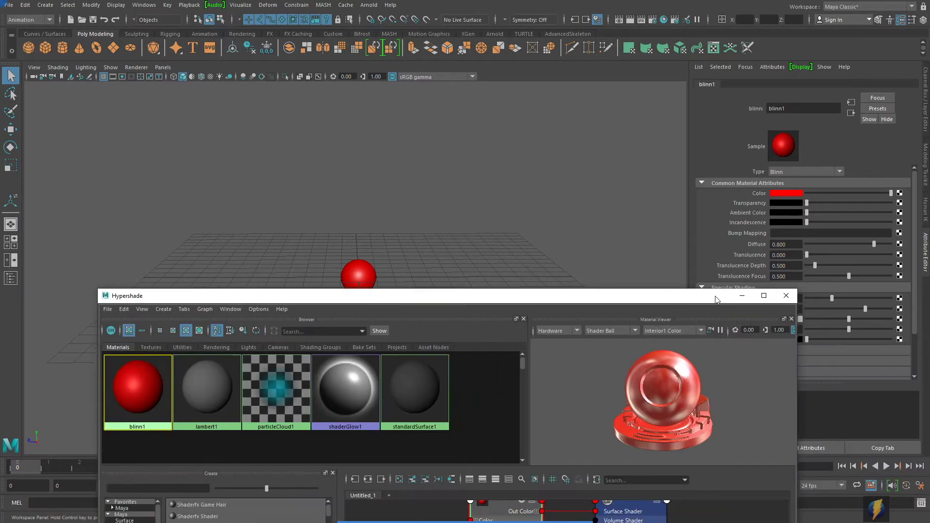
pyautogui.moveTo(879, 338); pyautogui.dragTo(717, 297)
pyautogui.click(777, 297)
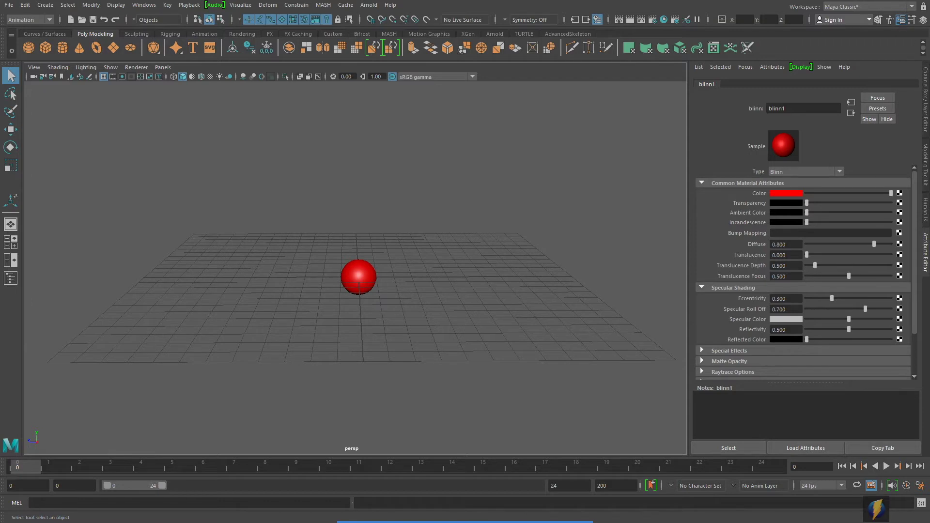
# Create a polygon plane and scale it up uniformly until it extends past the edges of the grid
pyautogui.click(114, 48)
pyautogui.press('r')
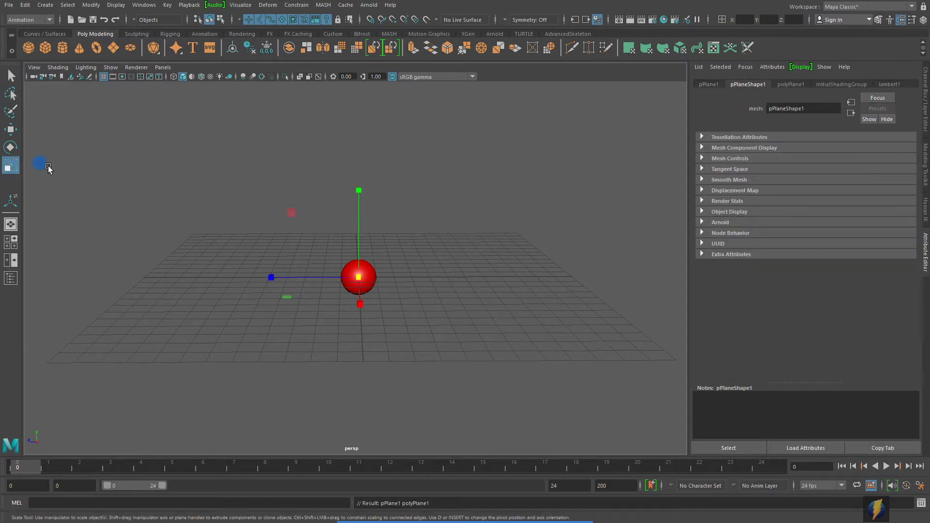
pyautogui.moveTo(361, 276); pyautogui.dragTo(637, 263)
# Lower the plane 1 unit in Y with grid snapping so it touches the underside of the sphere
pyautogui.press('space')
pyautogui.press('space')
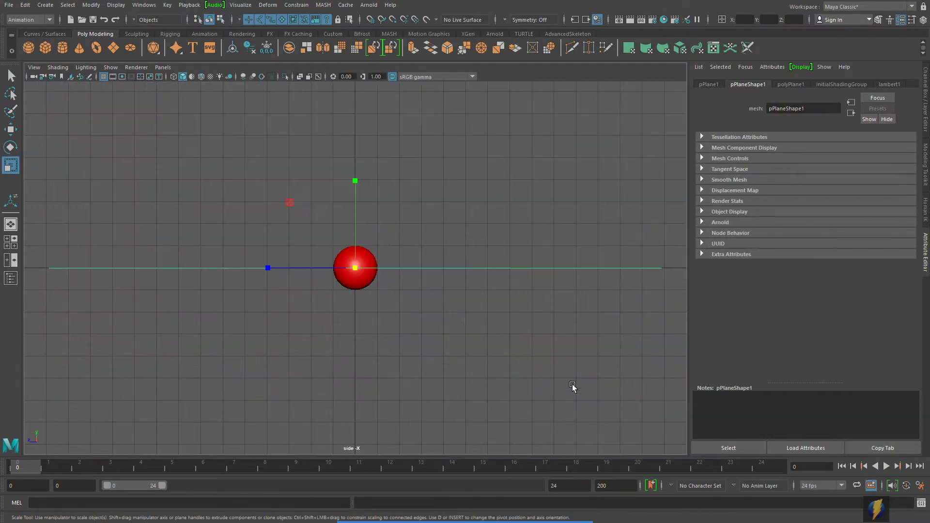
pyautogui.press('w')
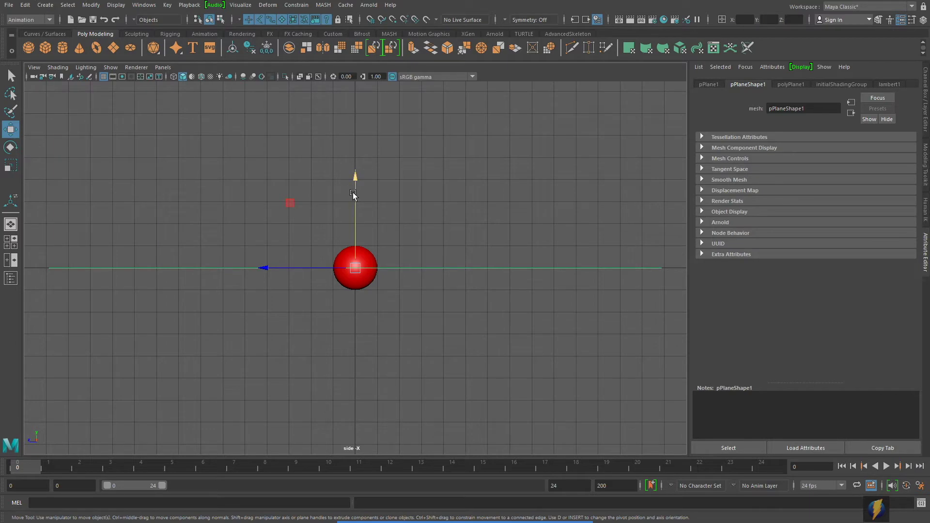
pyautogui.press('x')
pyautogui.moveTo(354, 199); pyautogui.dragTo(361, 299)
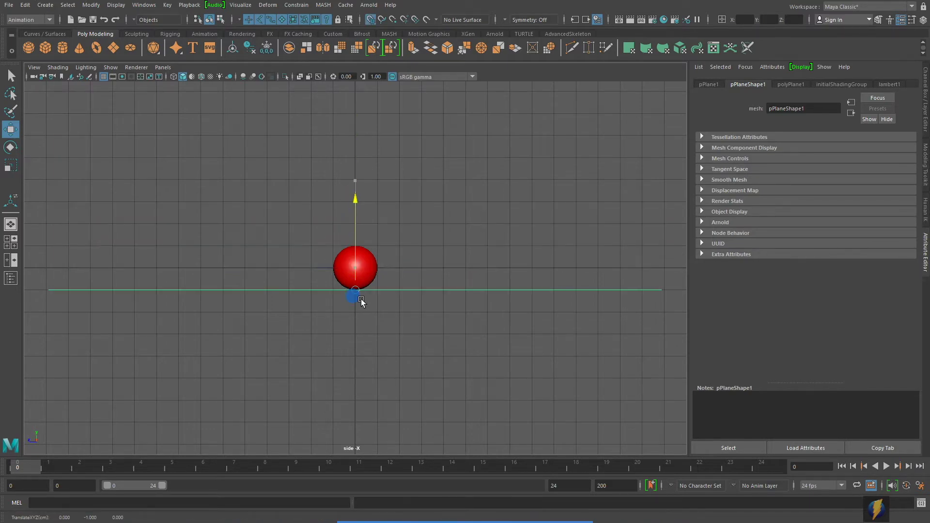
pyautogui.press('space')
pyautogui.press('space')
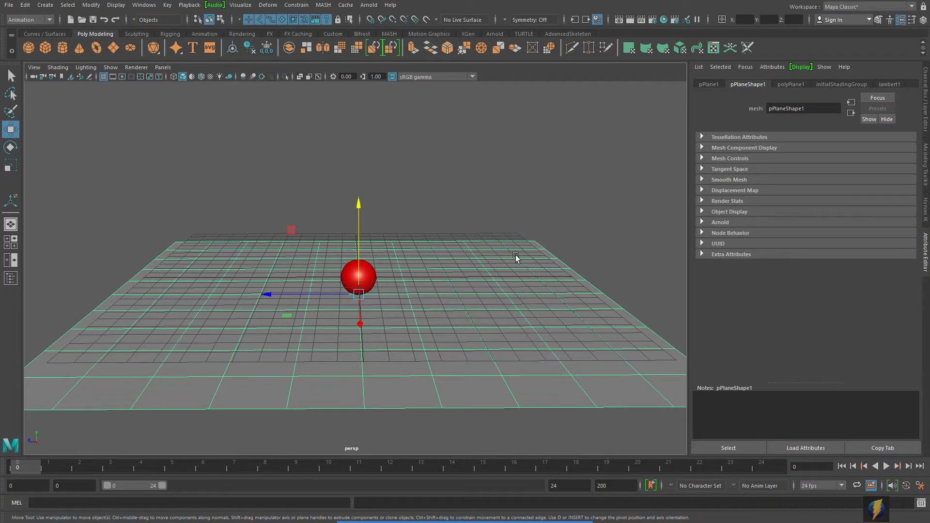
# Create a spot light with the default options
pyautogui.click(49, 5)
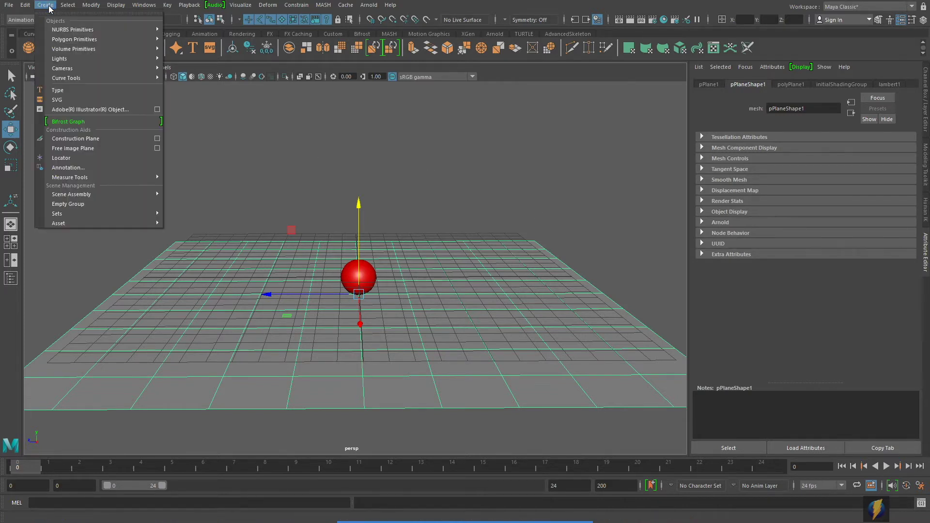
pyautogui.moveTo(59, 58)
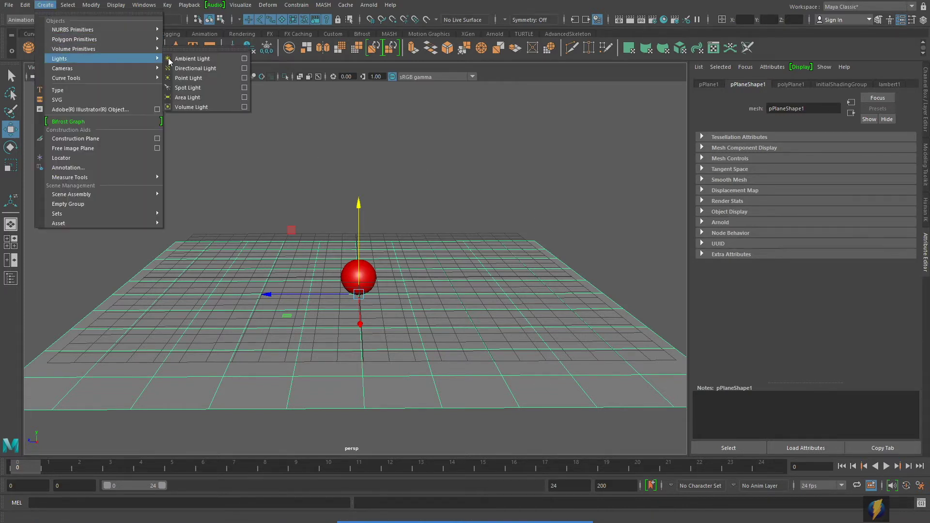
pyautogui.click(183, 88)
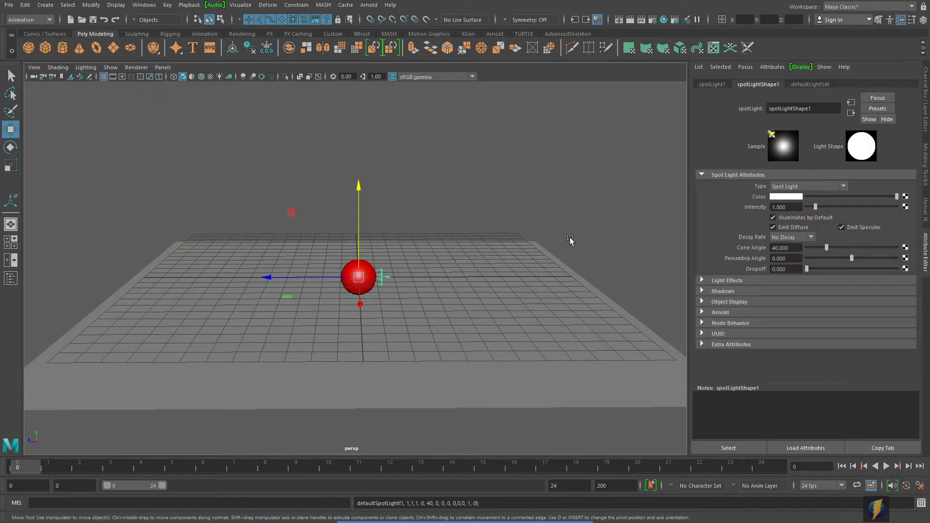
# Look through the spot light and position it above the plane, aimed down at the sphere
pyautogui.press('space')
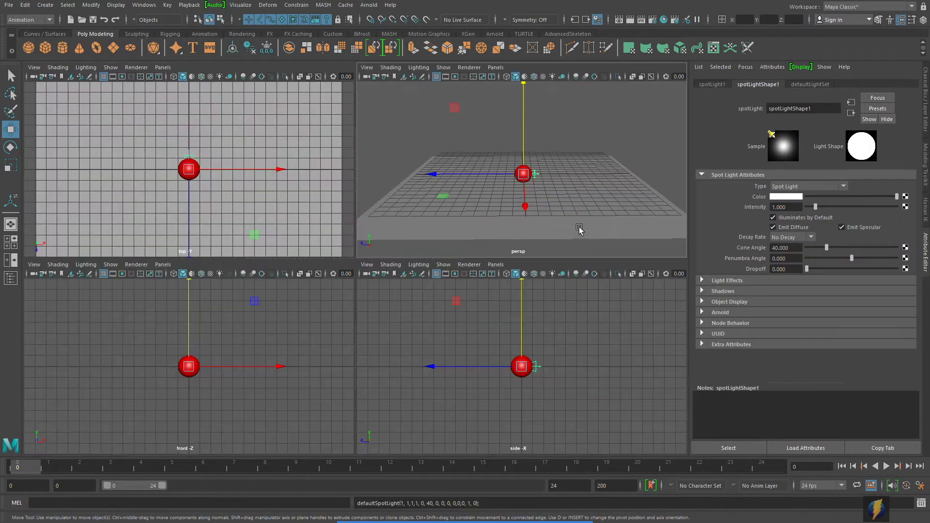
pyautogui.click(168, 69)
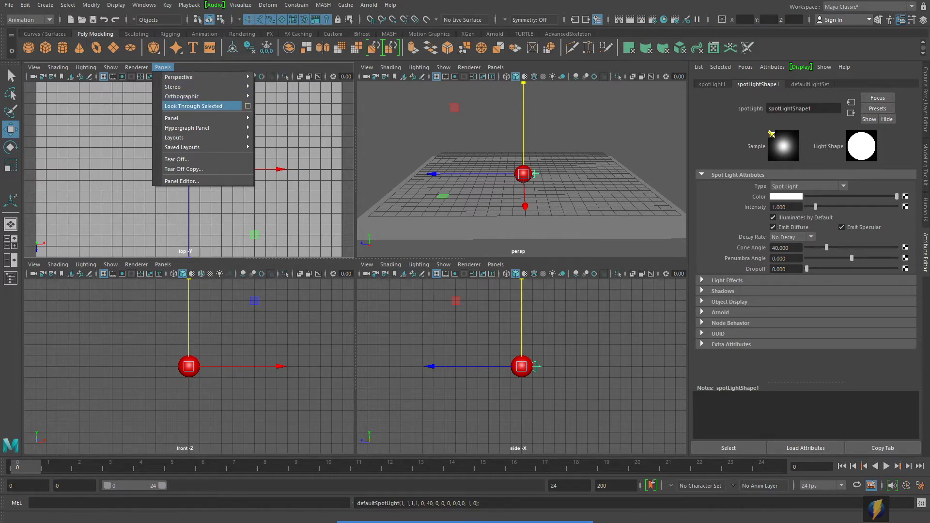
pyautogui.click(199, 107)
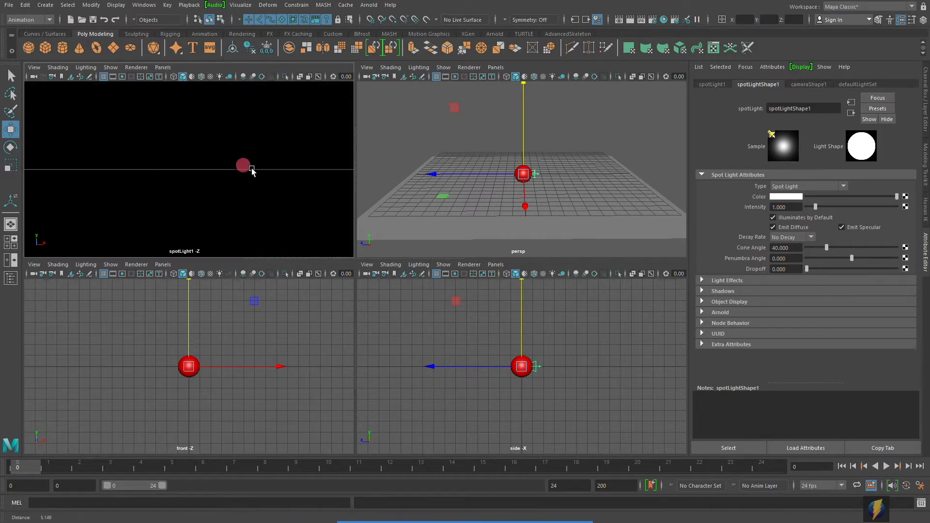
pyautogui.keyDown('alt'); pyautogui.moveTo(210, 155); pyautogui.dragTo(229, 170); pyautogui.keyUp('alt')
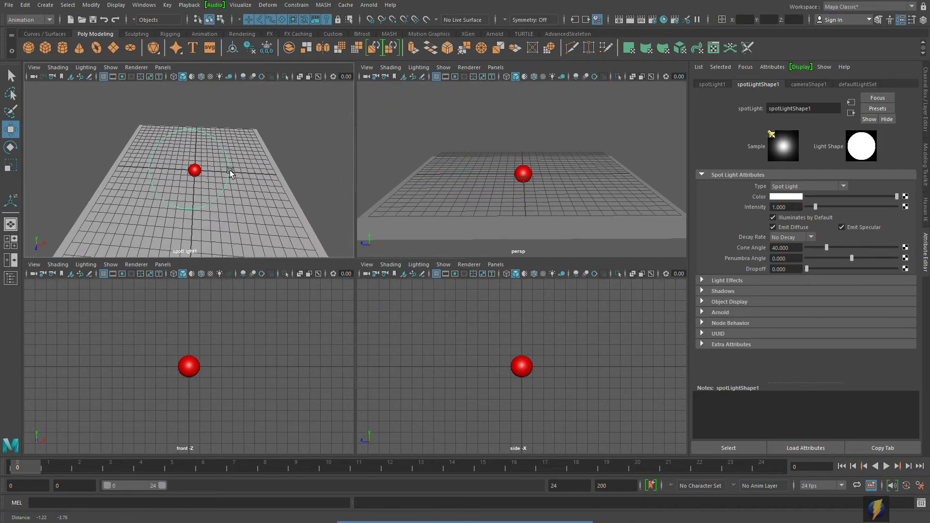
pyautogui.press('space')
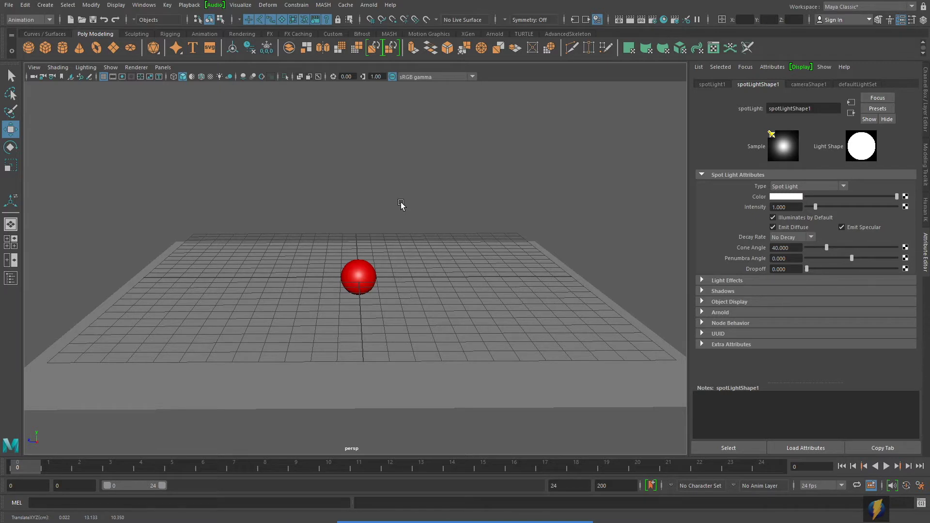
# Display all scene lights and shadows in the perspective view, and deselect the spot light
pyautogui.press('7')
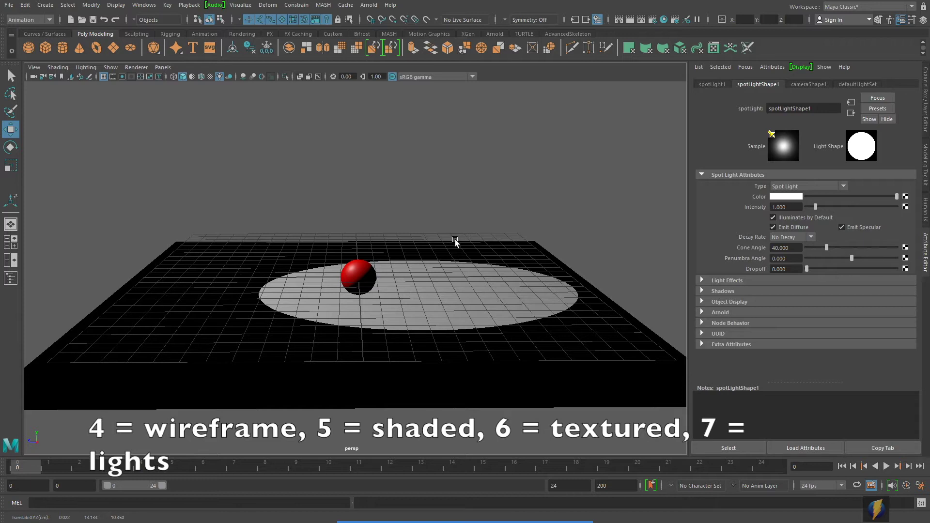
pyautogui.click(89, 69)
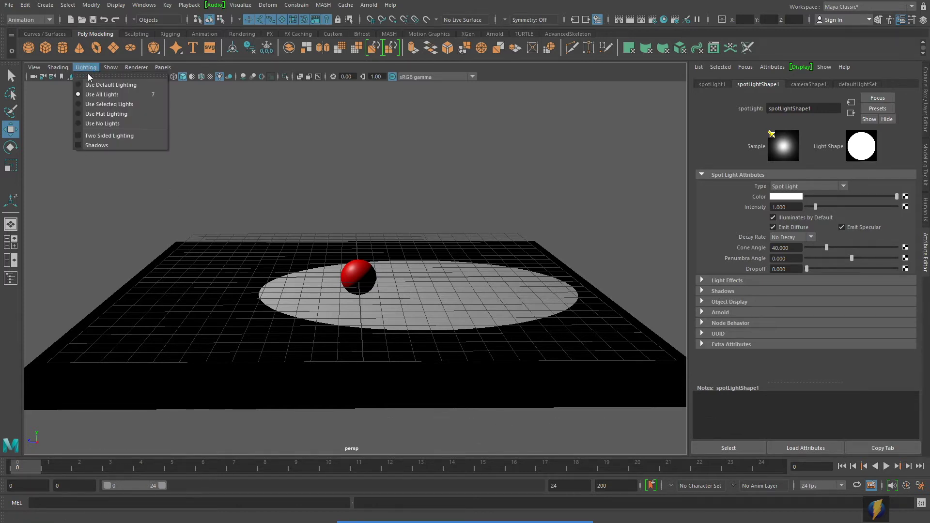
pyautogui.click(97, 145)
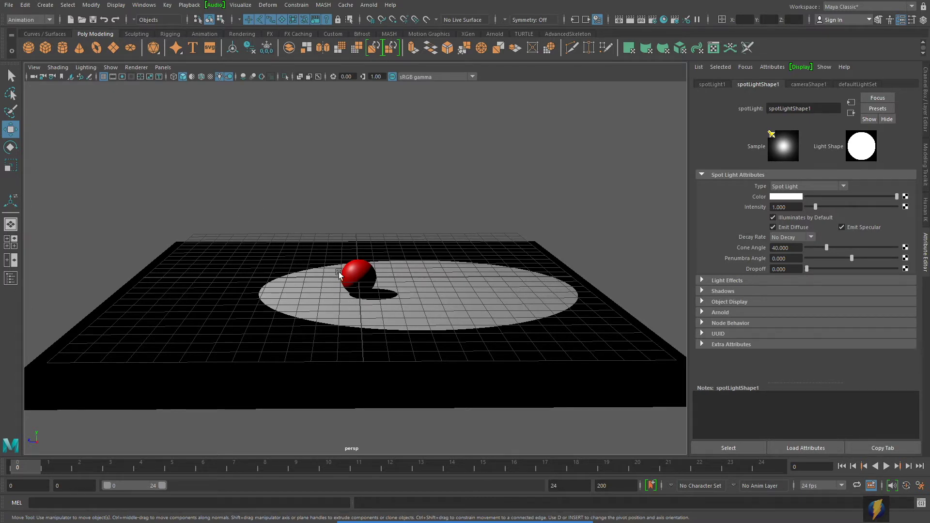
pyautogui.click(524, 231)
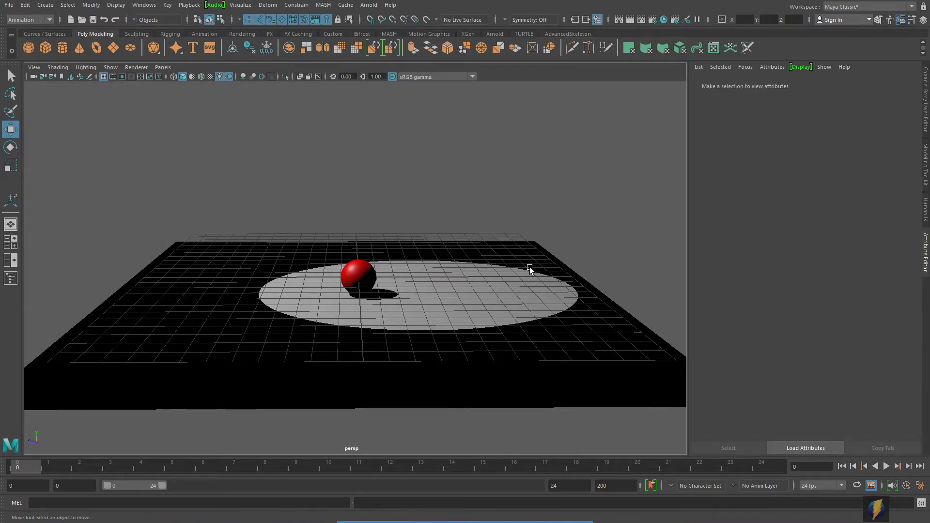
# Pull the spot light back from the sphere through its own view so it lights more of the plane
pyautogui.press('space')
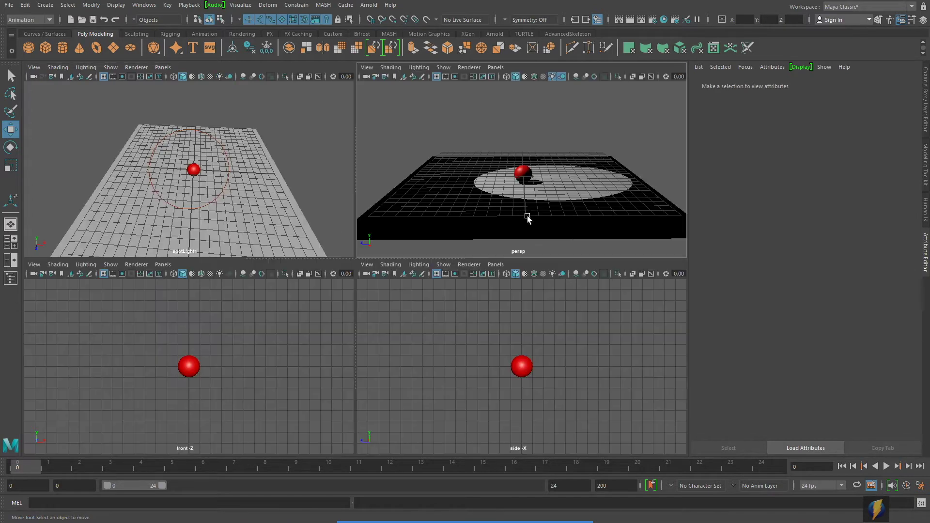
pyautogui.click(264, 183)
pyautogui.keyDown('alt'); pyautogui.moveTo(271, 188); pyautogui.dragTo(208, 163, button='right'); pyautogui.keyUp('alt')
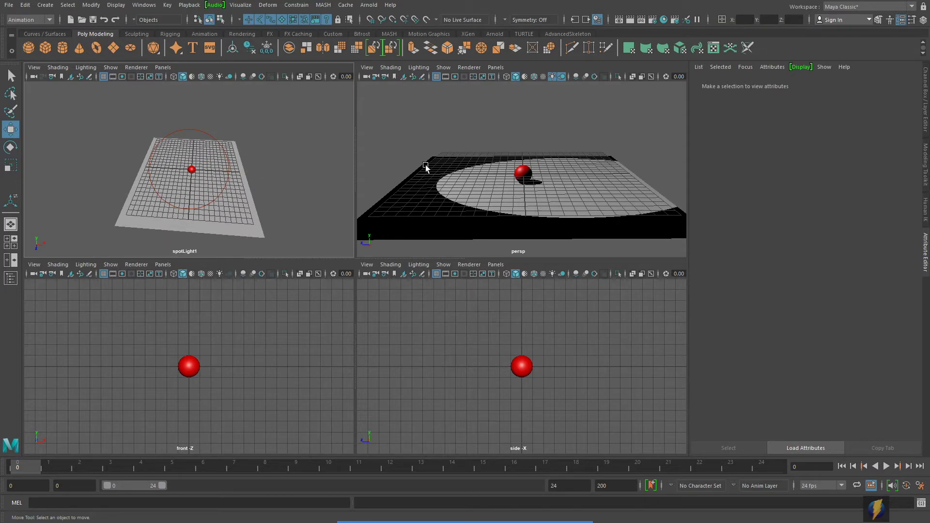
# Raise the sphere about 1.28 cm along Y in the perspective view to test its shadow
pyautogui.press('space')
pyautogui.keyDown('alt'); pyautogui.moveTo(389, 270); pyautogui.dragTo(488, 273, button='right'); pyautogui.keyUp('alt')
pyautogui.keyDown('alt'); pyautogui.moveTo(489, 273); pyautogui.dragTo(486, 301); pyautogui.keyUp('alt')
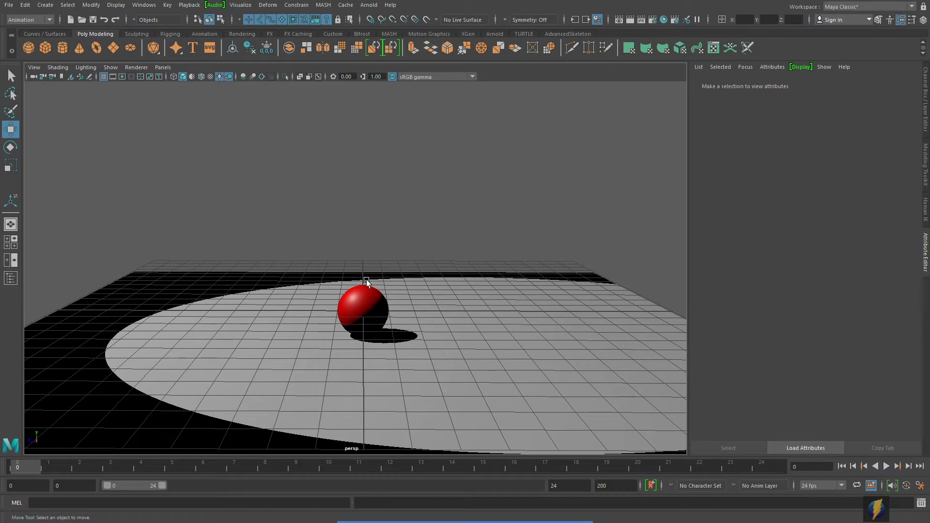
pyautogui.click(371, 308)
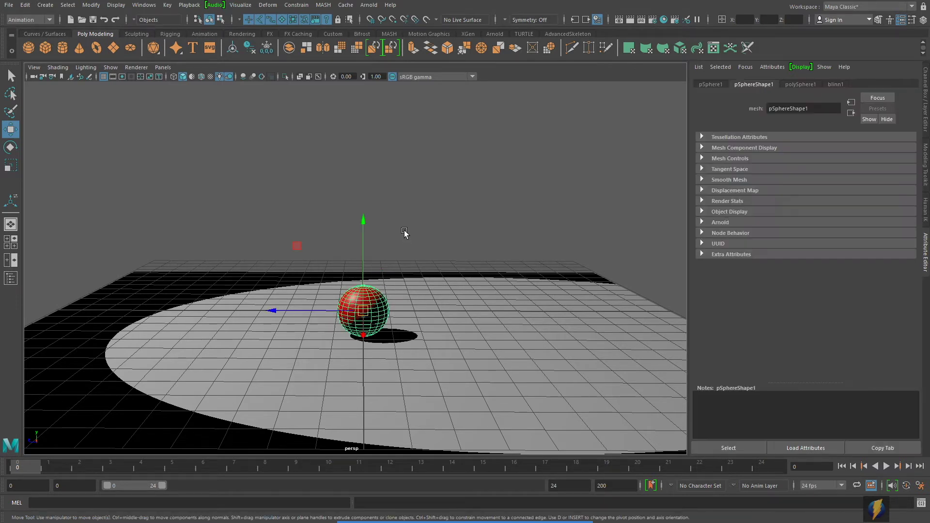
pyautogui.moveTo(363, 252); pyautogui.dragTo(364, 219)
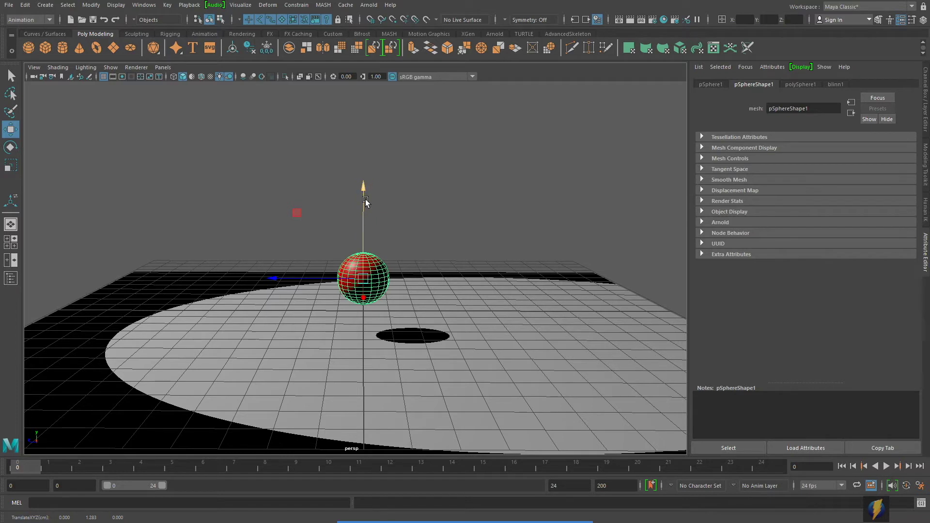
# Set the sphere's Translate Y to 0
pyautogui.click(926, 109)
pyautogui.click(902, 100)
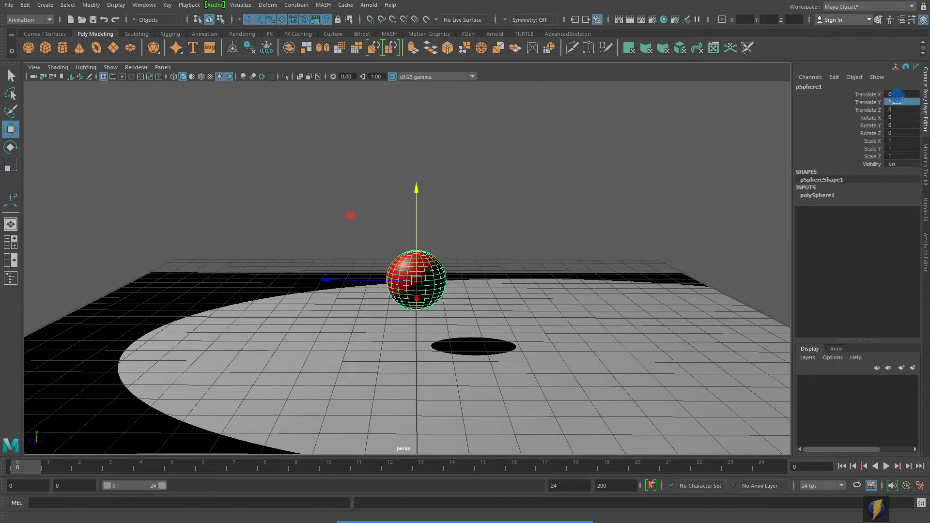
pyautogui.write('0')
pyautogui.press('Return')
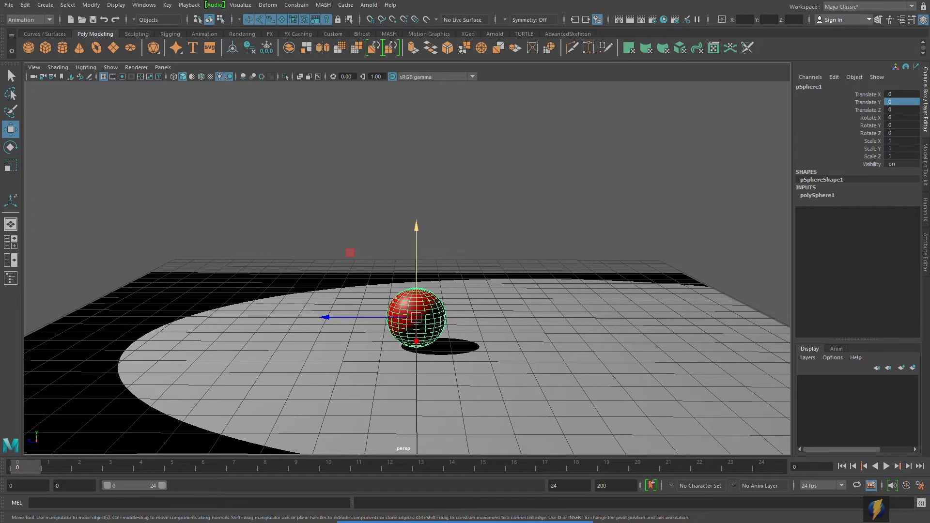
# Set the sphere's Translate Y to 8 and key all its channels at frame 0
pyautogui.write('3.701')
pyautogui.press('Return')
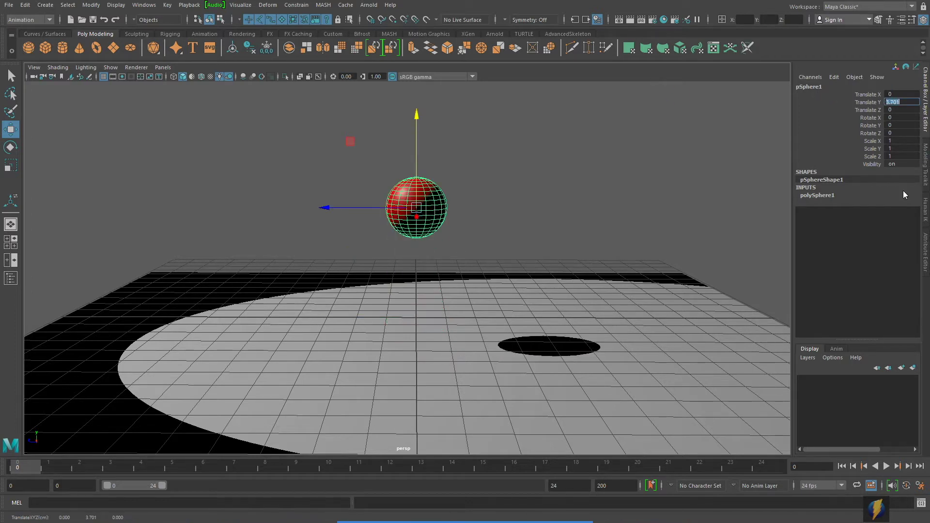
pyautogui.write('8')
pyautogui.press('Return')
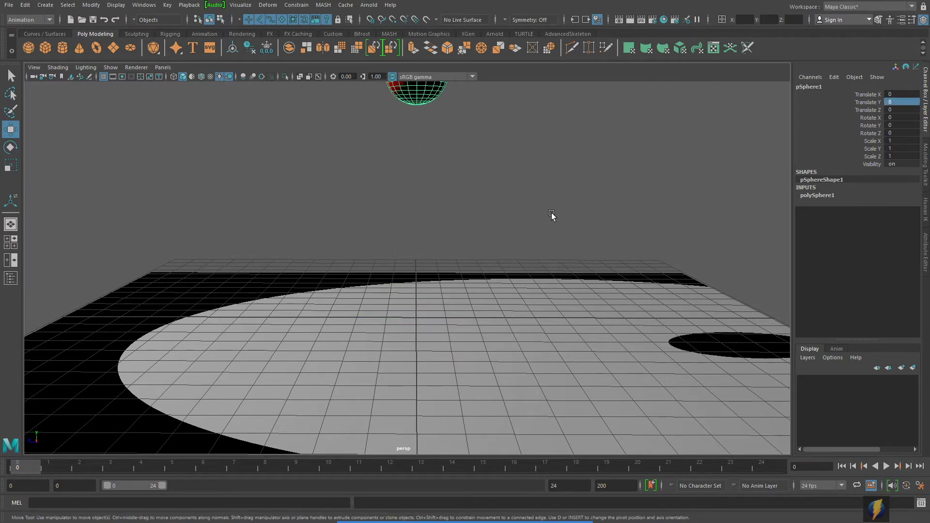
pyautogui.keyDown('alt'); pyautogui.moveTo(619, 236); pyautogui.dragTo(545, 235, button='right'); pyautogui.keyUp('alt')
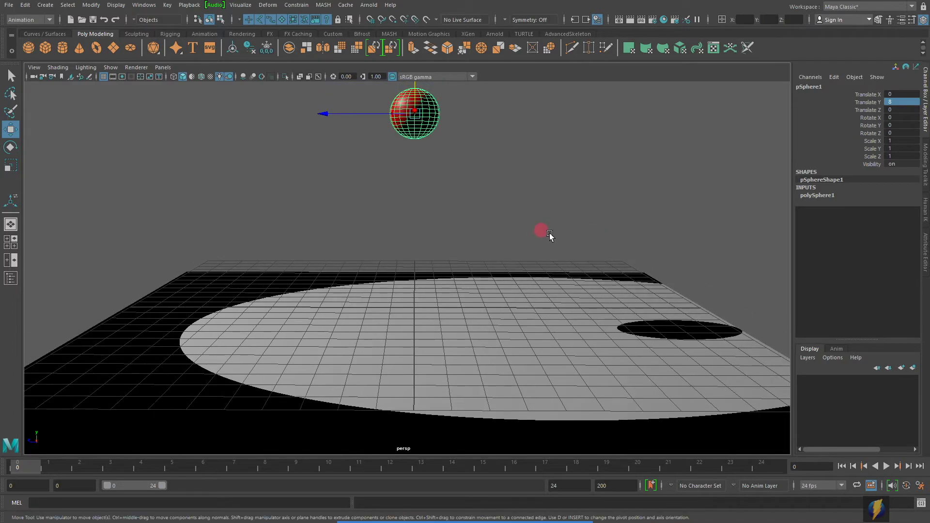
pyautogui.keyDown('alt'); pyautogui.moveTo(554, 225); pyautogui.dragTo(555, 228, button='middle'); pyautogui.keyUp('alt')
pyautogui.keyDown('alt'); pyautogui.moveTo(556, 228); pyautogui.dragTo(555, 224); pyautogui.keyUp('alt')
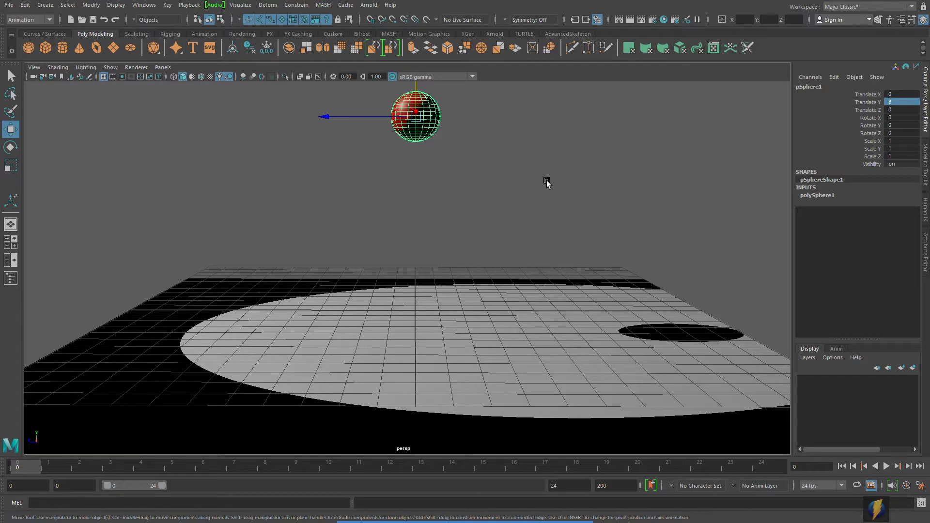
pyautogui.press('s')
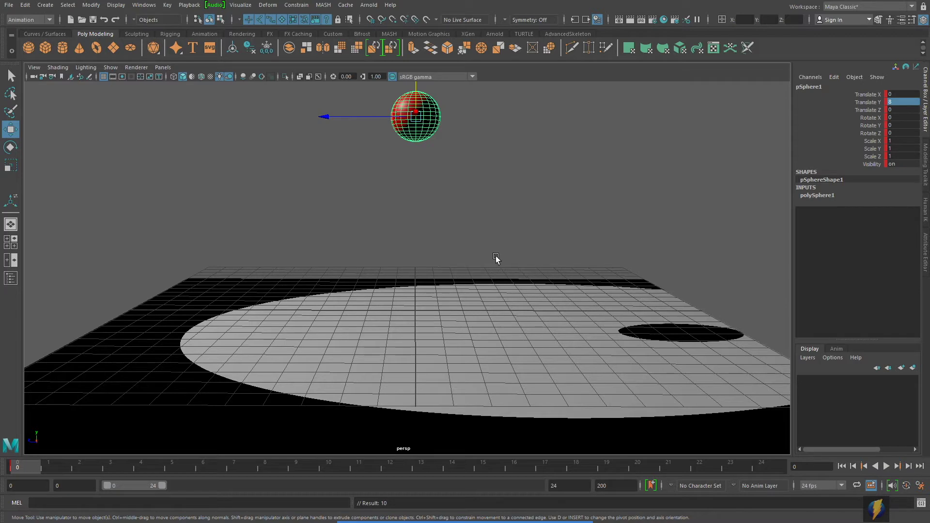
pyautogui.moveTo(532, 516)
pyautogui.click(500, 504)
pyautogui.moveTo(533, 259)
pyautogui.mouseDown()
pyautogui.moveTo(738, 176)
pyautogui.moveTo(849, 98)
pyautogui.moveTo(858, 169)
pyautogui.moveTo(857, 97)
pyautogui.moveTo(854, 151)
pyautogui.mouseUp()
pyautogui.moveTo(416, 87); pyautogui.dragTo(416, 107)
# Go to frame 24 and key the sphere there with Translate Y still at 8
pyautogui.click(24, 466)
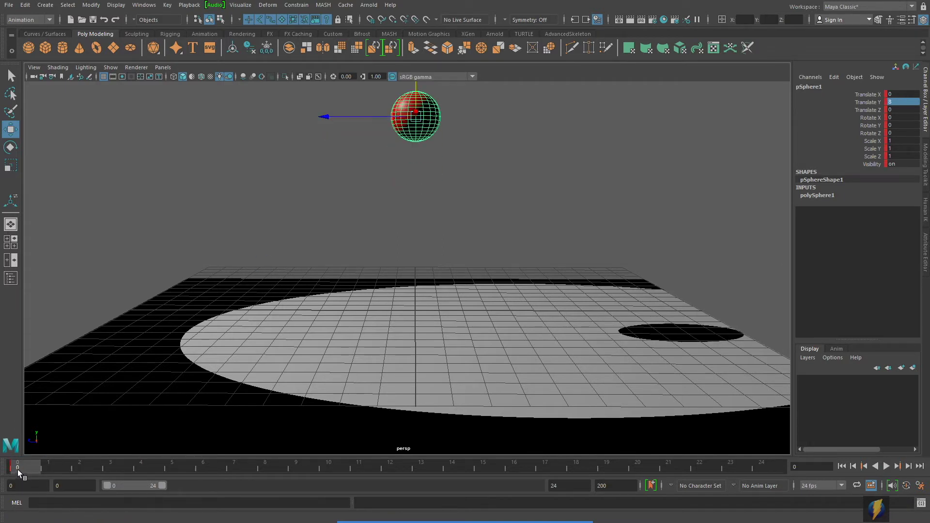
pyautogui.moveTo(19, 466); pyautogui.dragTo(688, 466)
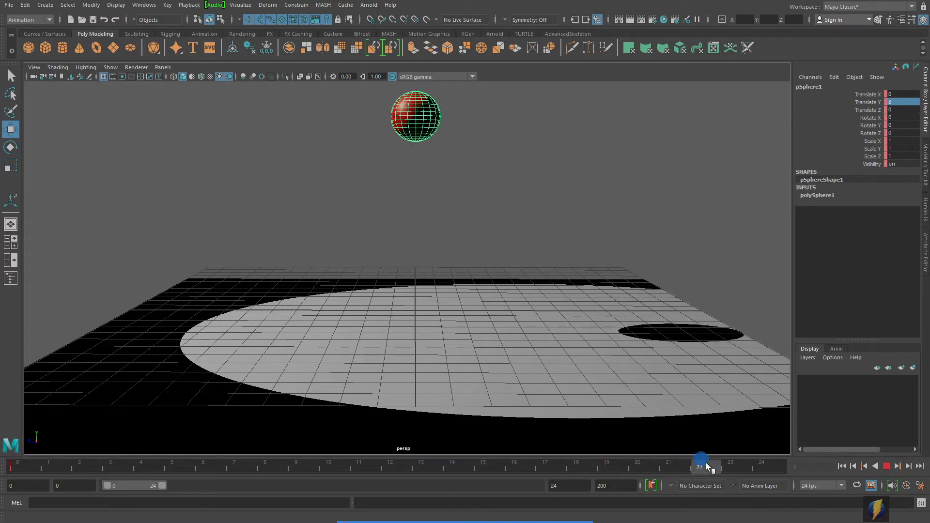
pyautogui.moveTo(783, 462); pyautogui.dragTo(781, 461)
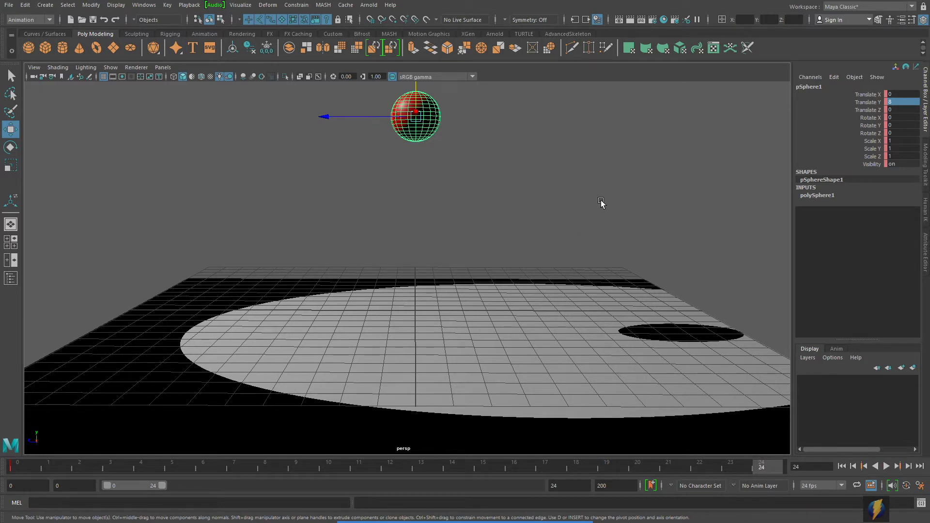
# Set the sphere's Translate Y to 0 at frame 12 and key it there
pyautogui.moveTo(760, 462)
pyautogui.mouseDown()
pyautogui.moveTo(13, 473)
pyautogui.moveTo(757, 415)
pyautogui.moveTo(85, 415)
pyautogui.moveTo(471, 421)
pyautogui.moveTo(746, 405)
pyautogui.moveTo(74, 400)
pyautogui.moveTo(501, 420)
pyautogui.moveTo(449, 442)
pyautogui.mouseUp()
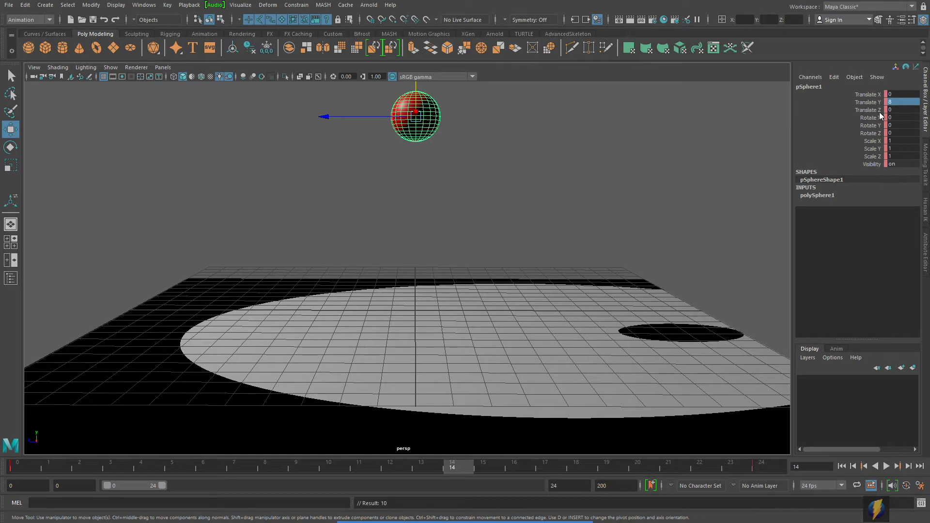
pyautogui.moveTo(457, 467); pyautogui.dragTo(392, 472)
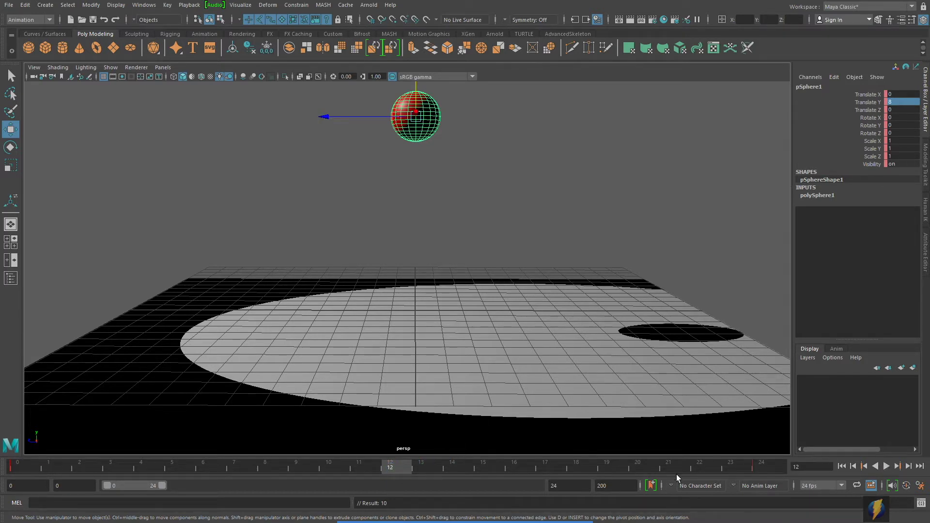
pyautogui.moveTo(417, 88); pyautogui.dragTo(420, 167)
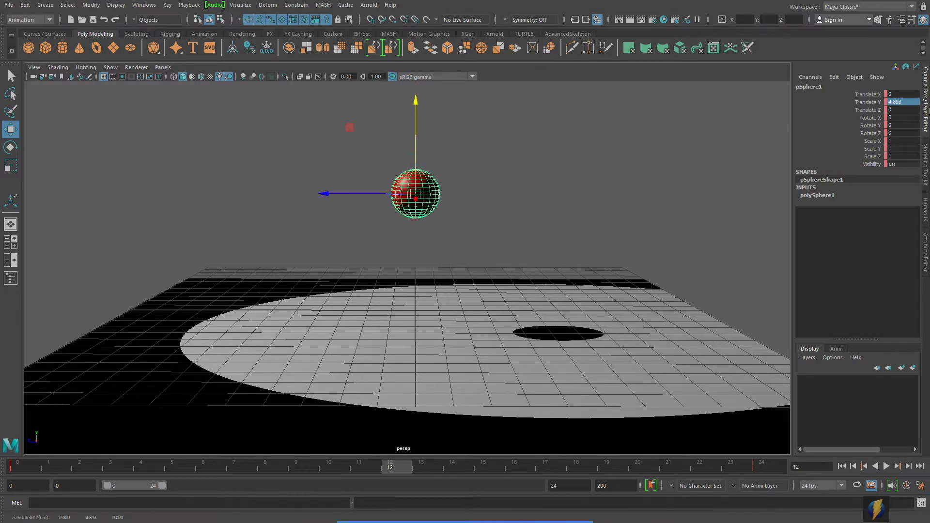
pyautogui.click(911, 102)
pyautogui.write('0')
pyautogui.press('Return')
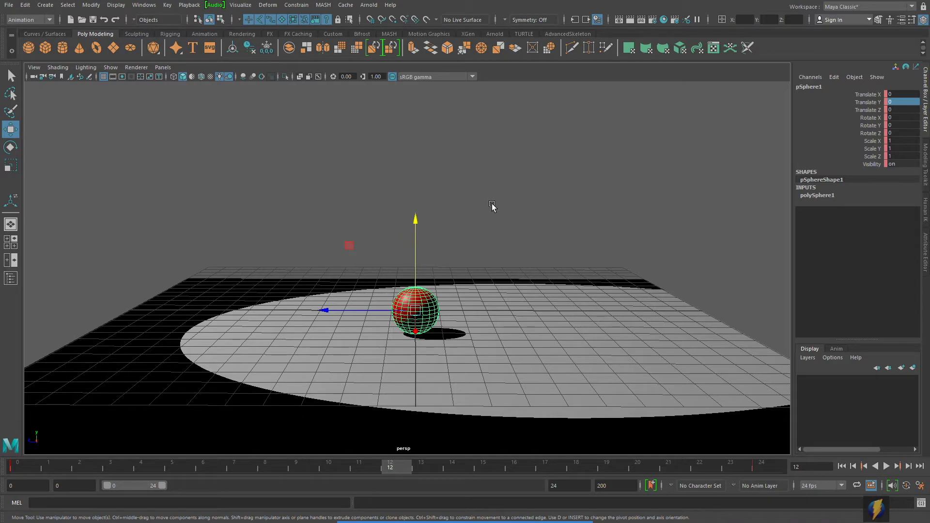
# Play the sphere's up-and-down animation in the perspective view, stop it and return to frame 0
pyautogui.keyDown('alt'); pyautogui.moveTo(521, 260); pyautogui.dragTo(541, 282, button='middle'); pyautogui.keyUp('alt')
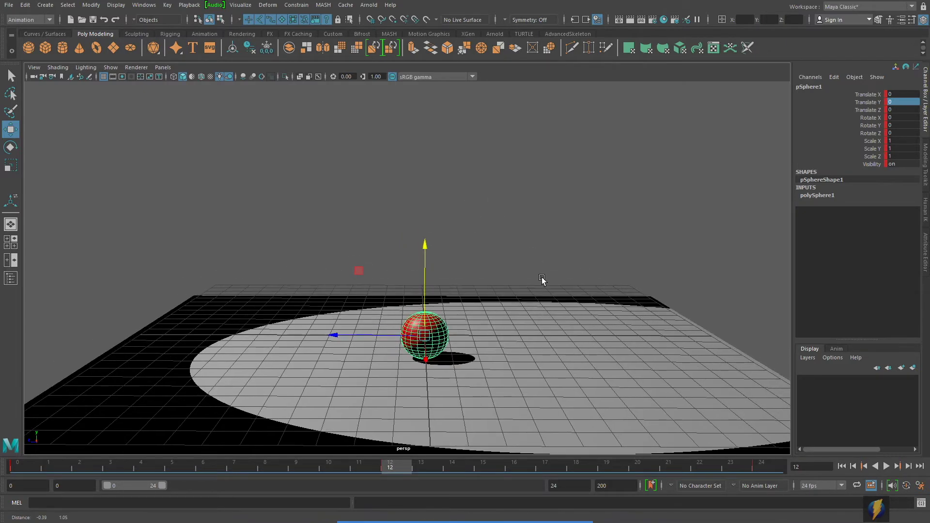
pyautogui.keyDown('alt'); pyautogui.moveTo(542, 285); pyautogui.dragTo(543, 282); pyautogui.keyUp('alt')
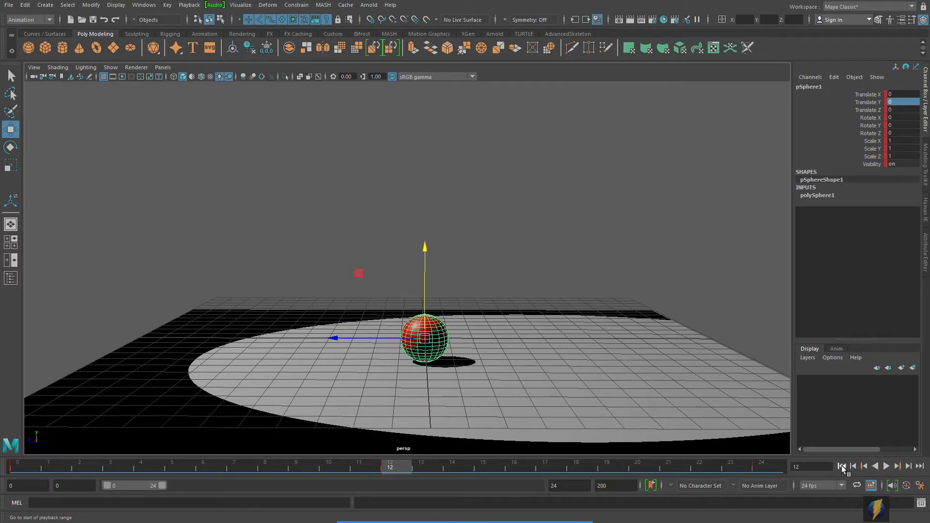
pyautogui.click(887, 465)
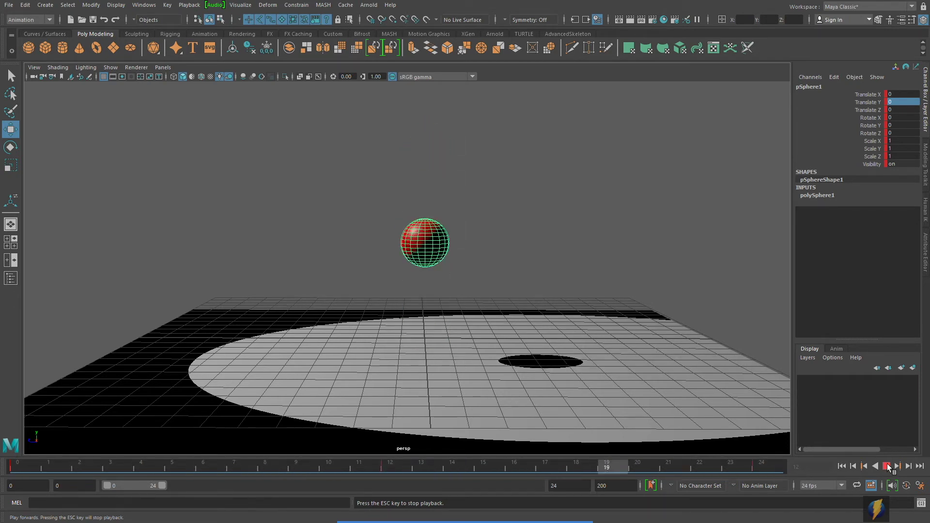
pyautogui.click(888, 466)
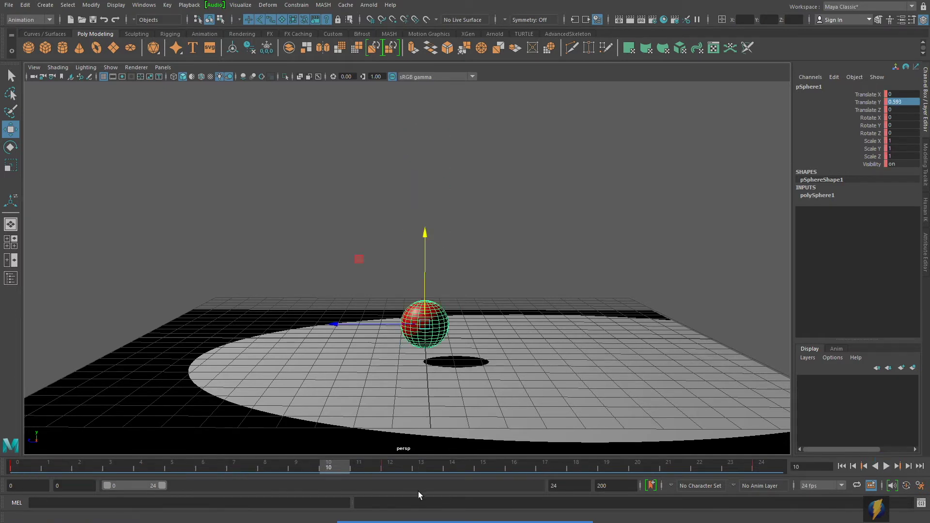
pyautogui.moveTo(337, 466); pyautogui.dragTo(65, 426)
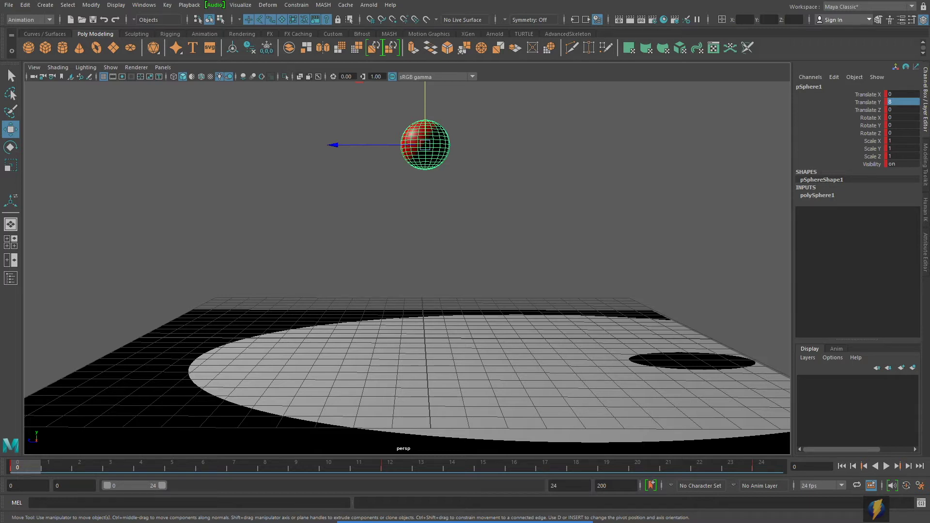
# Open the Graph Editor for the sphere and place its window below the ball
pyautogui.click(144, 5)
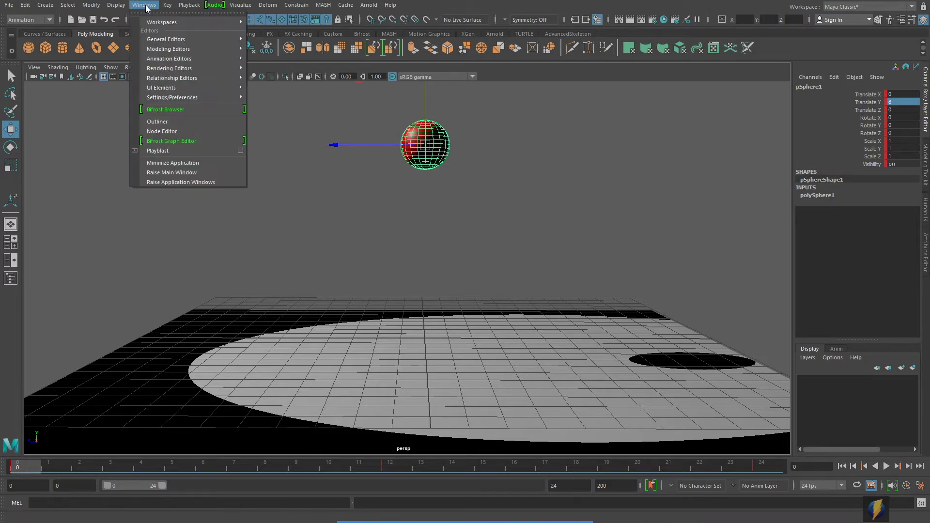
pyautogui.moveTo(155, 56)
pyautogui.click(270, 57)
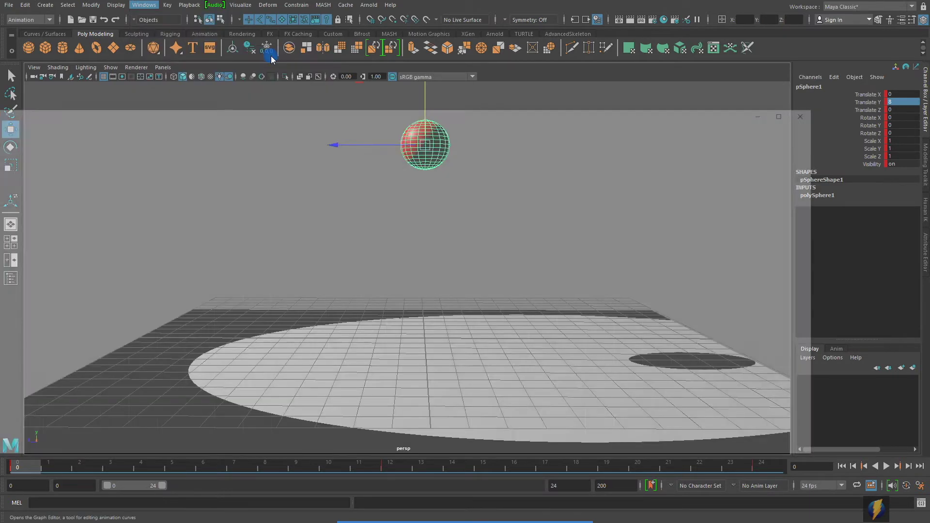
pyautogui.moveTo(477, 112); pyautogui.dragTo(622, 181)
pyautogui.moveTo(378, 174); pyautogui.dragTo(398, 216)
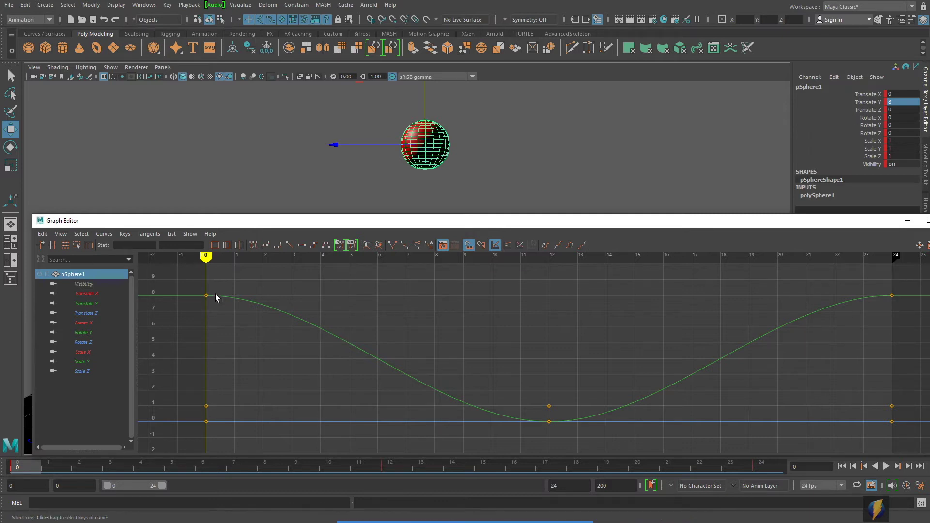
# Examine the sphere's Visibility, Translate, Rotate and Scale curves for channels that hold keys but no motion
pyautogui.click(86, 285)
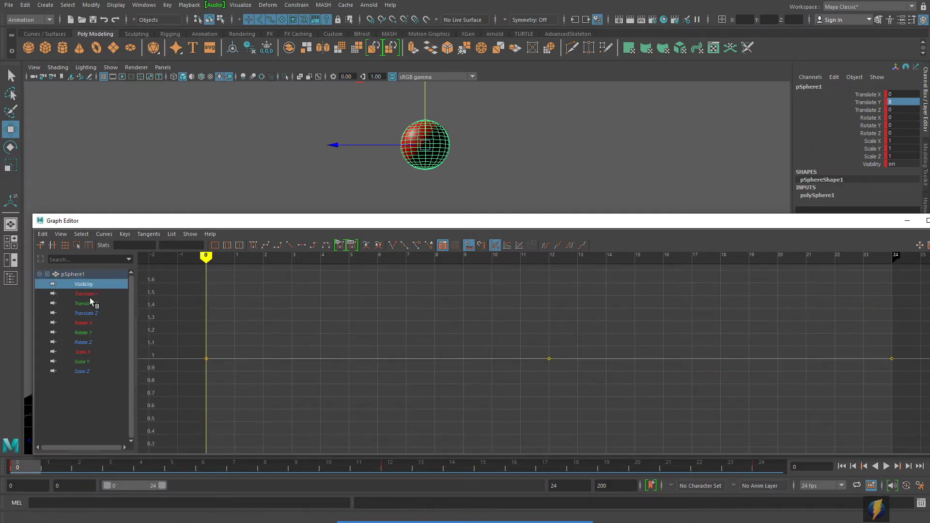
pyautogui.click(88, 294)
pyautogui.click(94, 305)
pyautogui.click(94, 312)
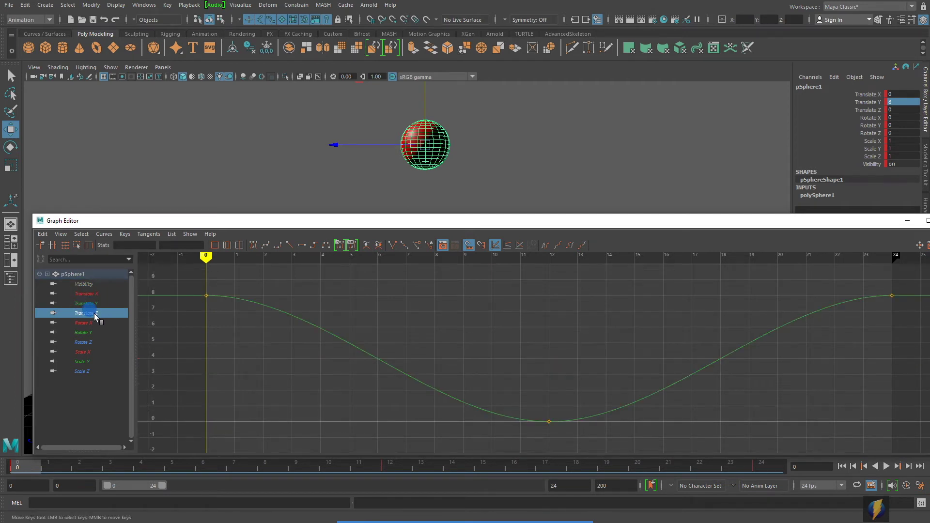
pyautogui.click(96, 294)
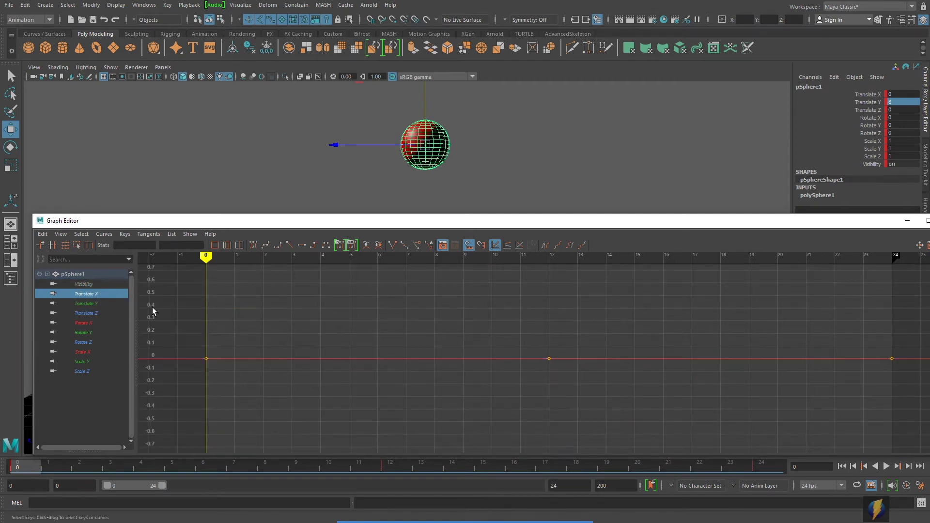
pyautogui.moveTo(184, 333); pyautogui.dragTo(225, 388)
pyautogui.moveTo(494, 309); pyautogui.dragTo(608, 383)
pyautogui.moveTo(846, 320); pyautogui.dragTo(923, 397)
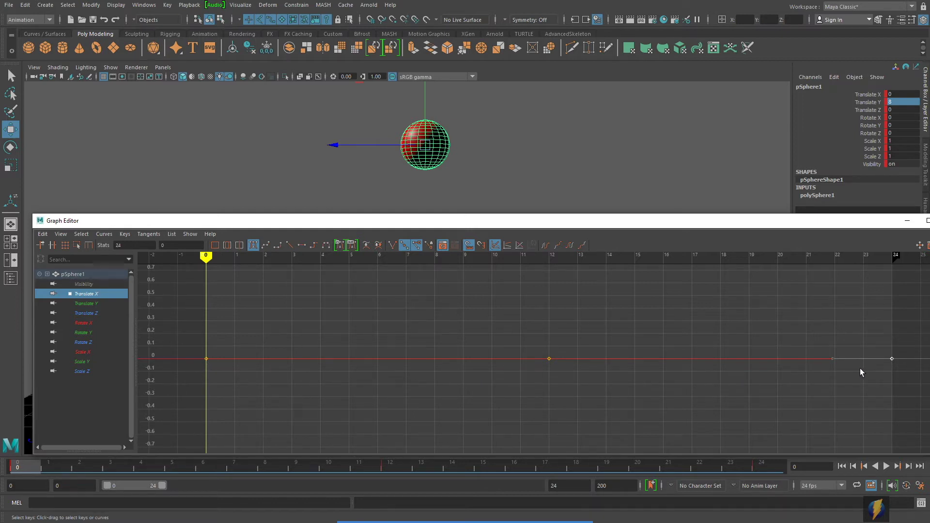
pyautogui.click(85, 313)
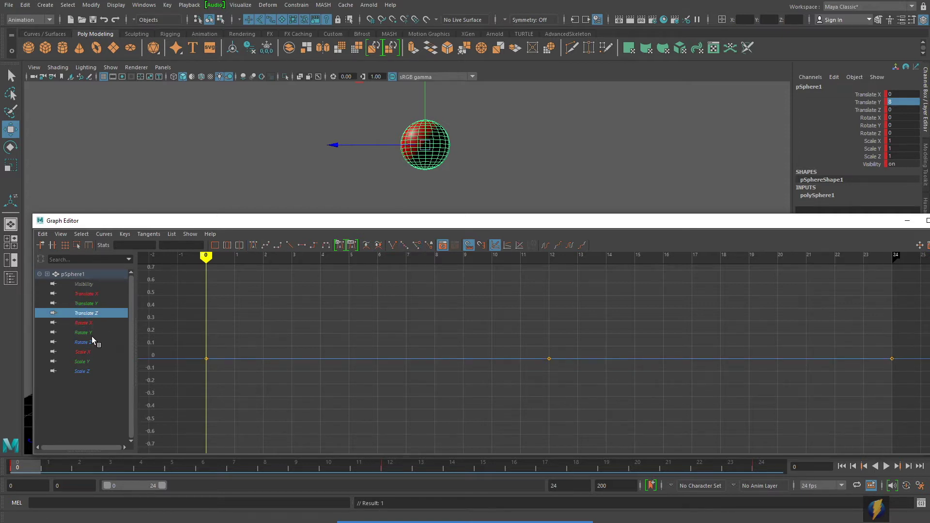
pyautogui.moveTo(86, 326); pyautogui.dragTo(89, 369)
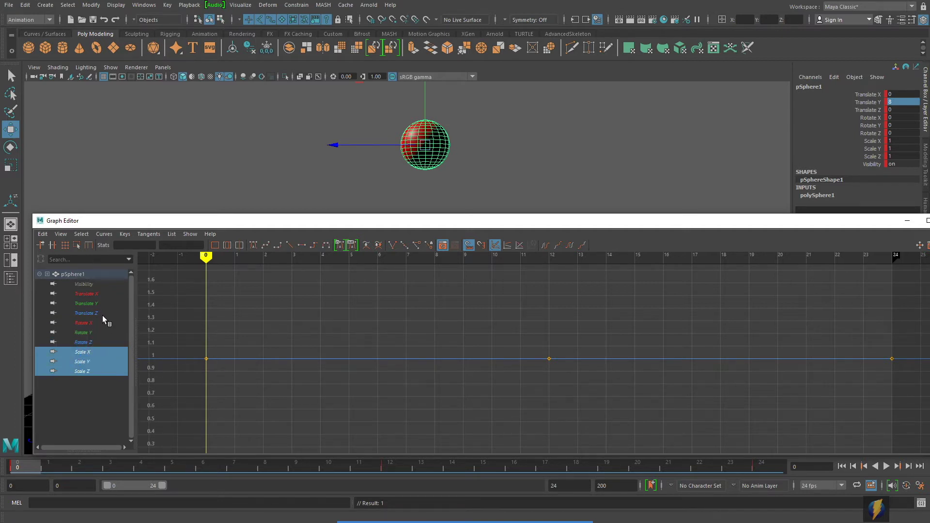
# Isolate the sphere's Translate Y curve, then narrow and move the Graph Editor window so the ball's full path stays in view
pyautogui.click(92, 304)
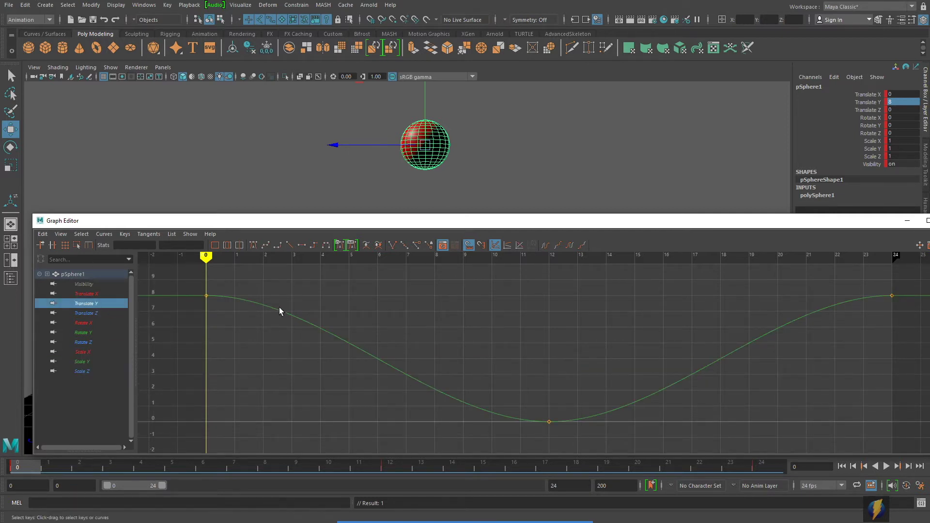
pyautogui.keyDown('alt'); pyautogui.moveTo(607, 348); pyautogui.dragTo(637, 336, button='right'); pyautogui.keyUp('alt')
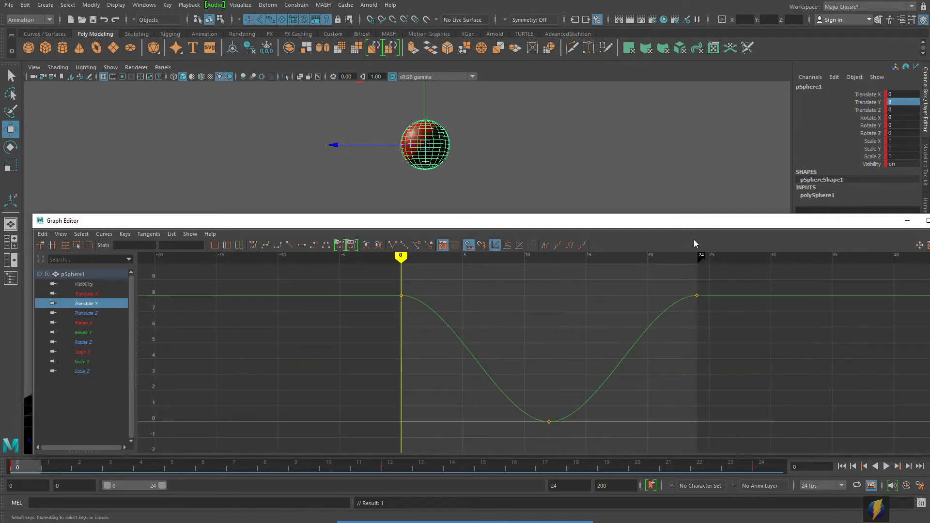
pyautogui.moveTo(704, 224); pyautogui.dragTo(594, 203)
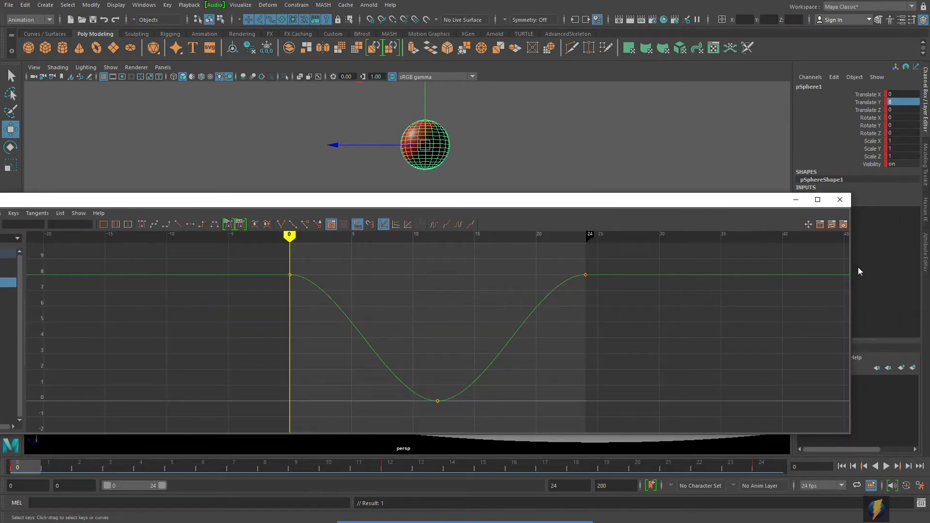
pyautogui.moveTo(849, 280); pyautogui.dragTo(359, 320)
pyautogui.keyDown('alt'); pyautogui.moveTo(217, 352); pyautogui.dragTo(188, 328, button='right'); pyautogui.keyUp('alt')
pyautogui.moveTo(208, 205); pyautogui.dragTo(199, 134)
# Go to frame 12, select the Translate Y key there in the Graph Editor and break its tangents
pyautogui.moveTo(27, 469)
pyautogui.mouseDown()
pyautogui.moveTo(735, 472)
pyautogui.moveTo(109, 472)
pyautogui.moveTo(394, 476)
pyautogui.mouseUp()
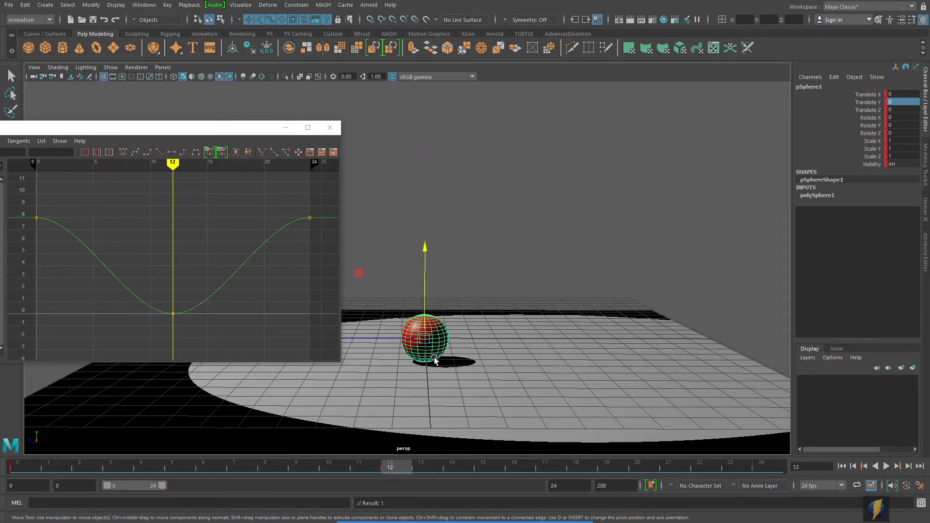
pyautogui.moveTo(162, 333); pyautogui.dragTo(210, 289)
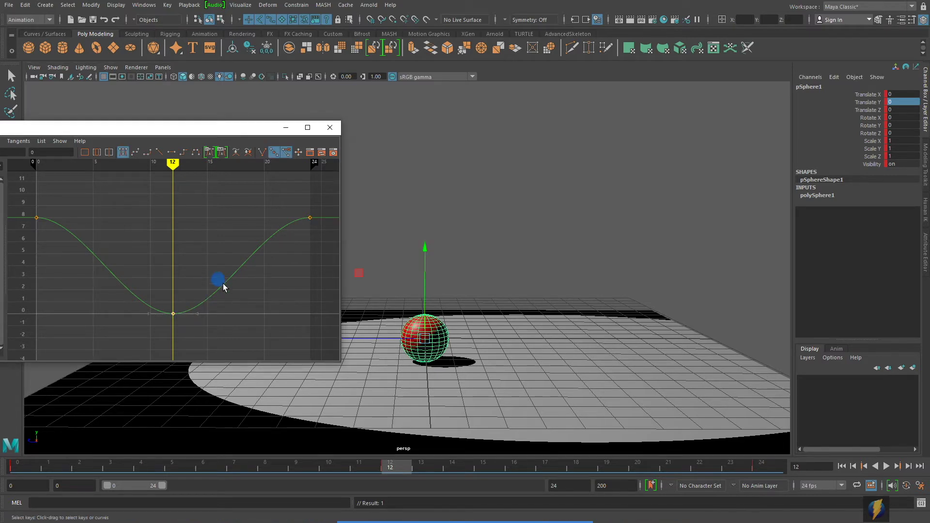
pyautogui.moveTo(207, 127); pyautogui.dragTo(230, 115)
pyautogui.click(231, 138)
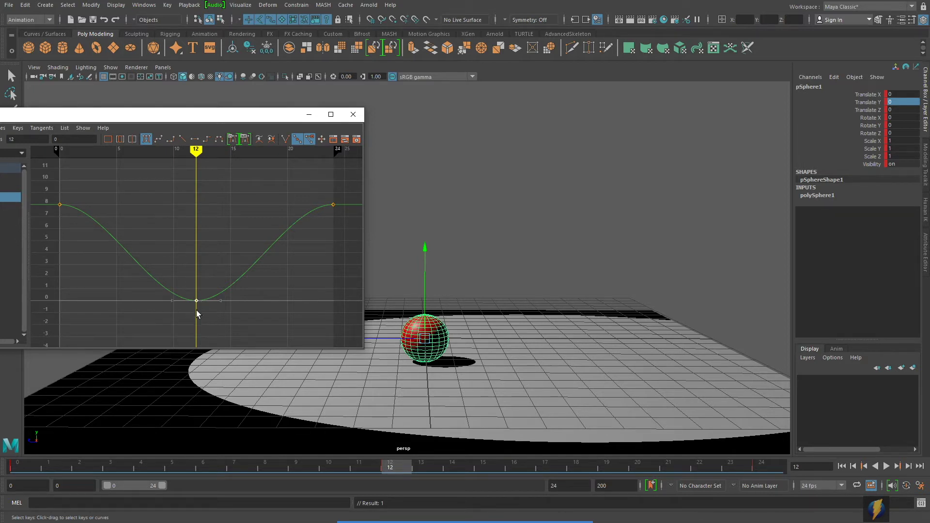
pyautogui.moveTo(188, 275); pyautogui.dragTo(192, 313)
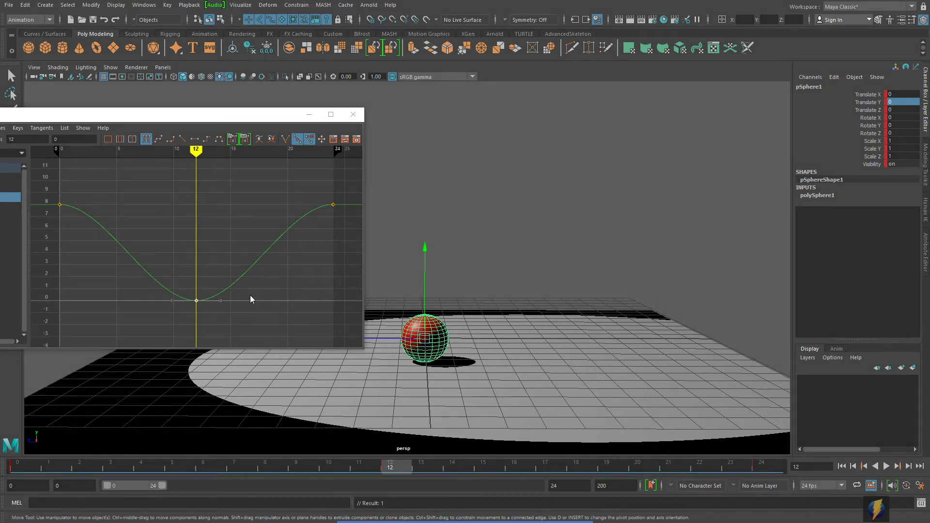
pyautogui.moveTo(250, 295); pyautogui.dragTo(285, 152)
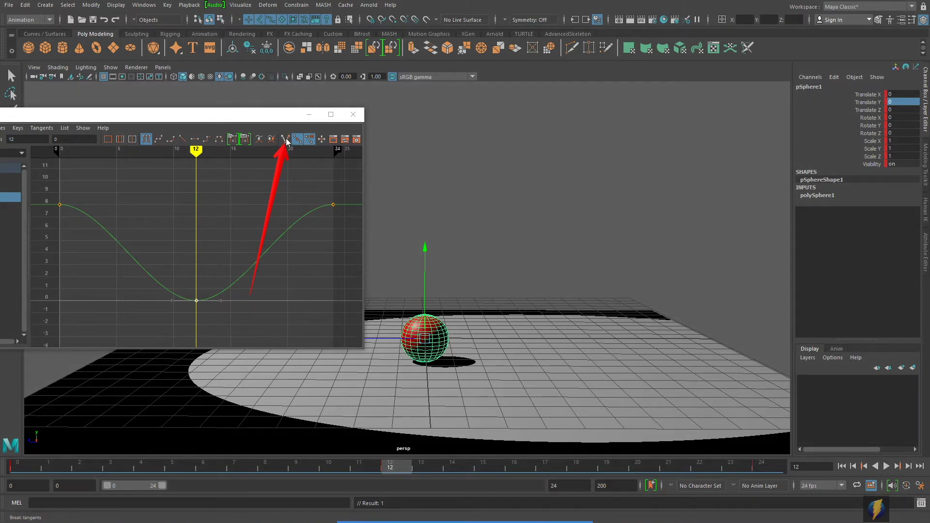
pyautogui.click(286, 140)
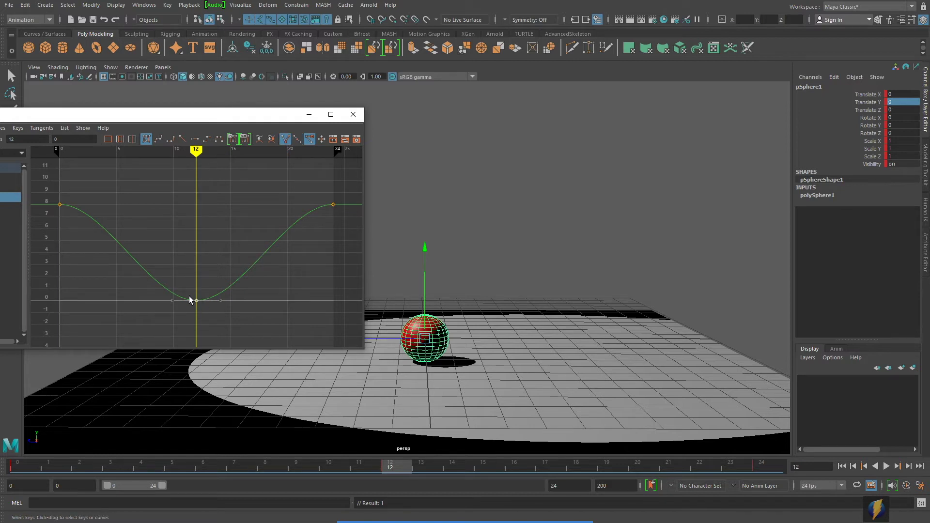
# Raise both broken tangent handles of the frame 12 Translate Y key to shape the curve into a sharp, symmetrical V
pyautogui.moveTo(172, 308); pyautogui.dragTo(175, 312)
pyautogui.moveTo(171, 301); pyautogui.dragTo(190, 277, button='middle')
pyautogui.click(332, 116)
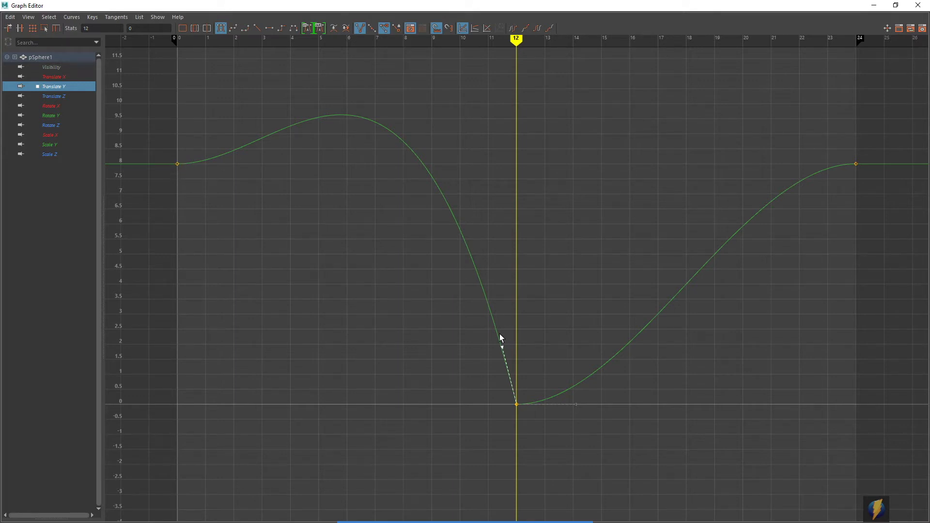
pyautogui.moveTo(503, 347); pyautogui.dragTo(488, 352, button='middle')
pyautogui.moveTo(562, 340); pyautogui.dragTo(616, 438)
pyautogui.moveTo(579, 402); pyautogui.dragTo(545, 354)
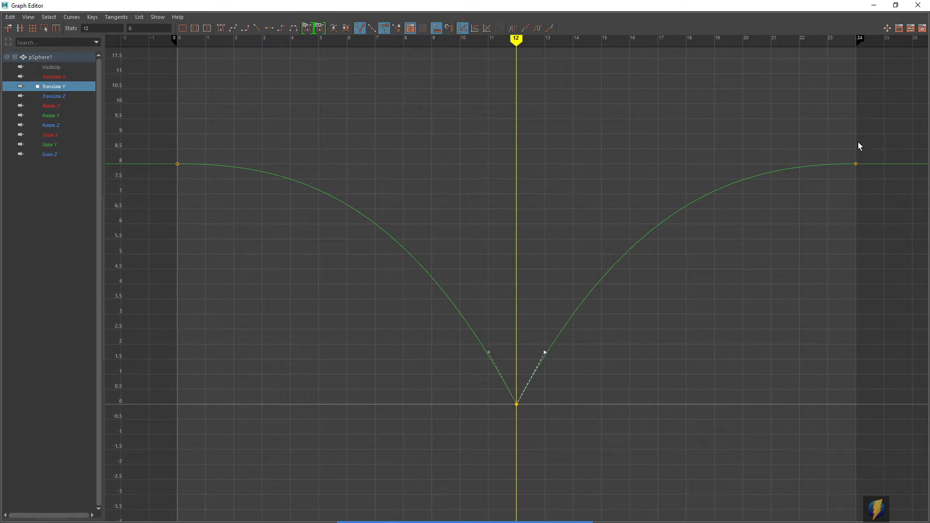
pyautogui.click(896, 5)
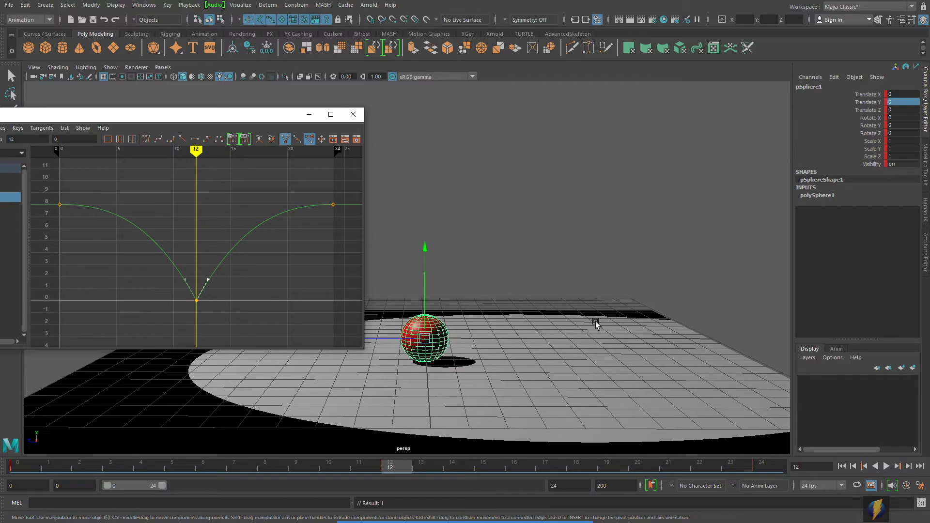
# Shift the view so the ball clears the Graph Editor and play the bounce from frame 0
pyautogui.keyDown('alt'); pyautogui.moveTo(565, 311); pyautogui.dragTo(648, 314, button='middle'); pyautogui.keyUp('alt')
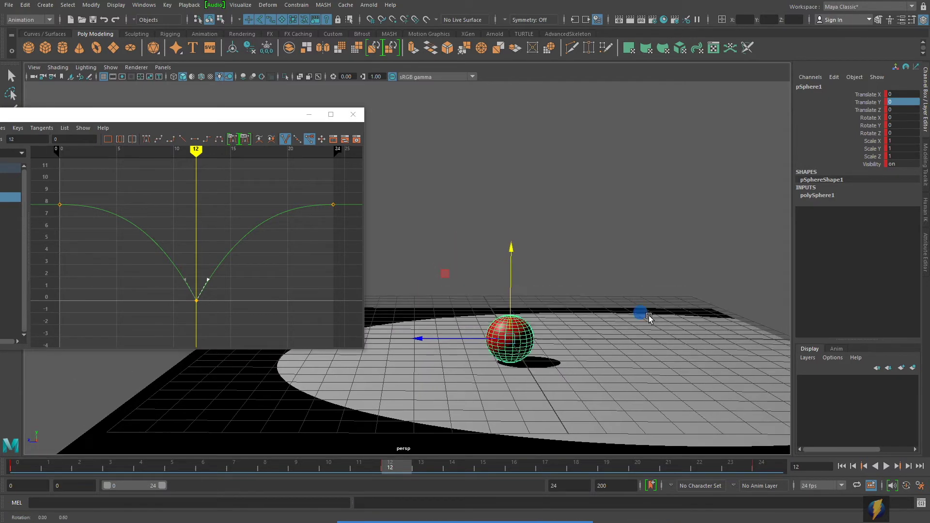
pyautogui.click(841, 466)
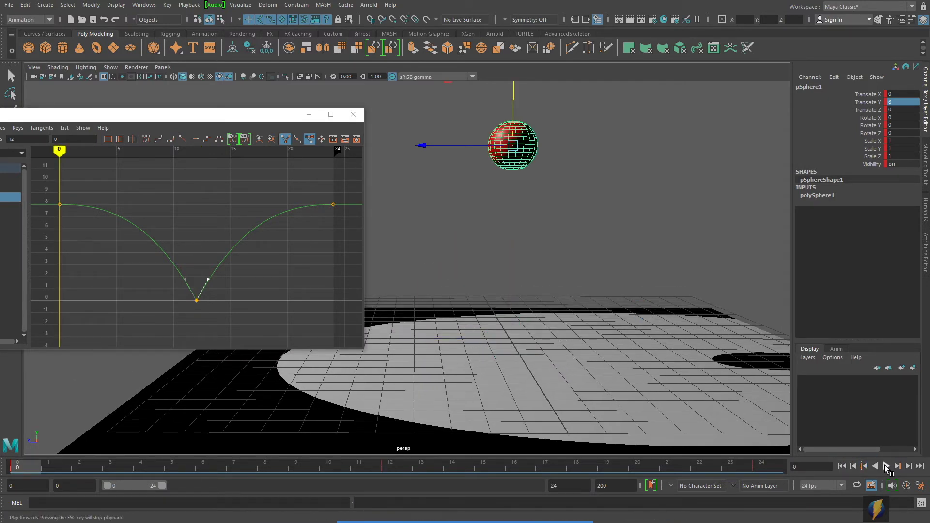
pyautogui.click(886, 467)
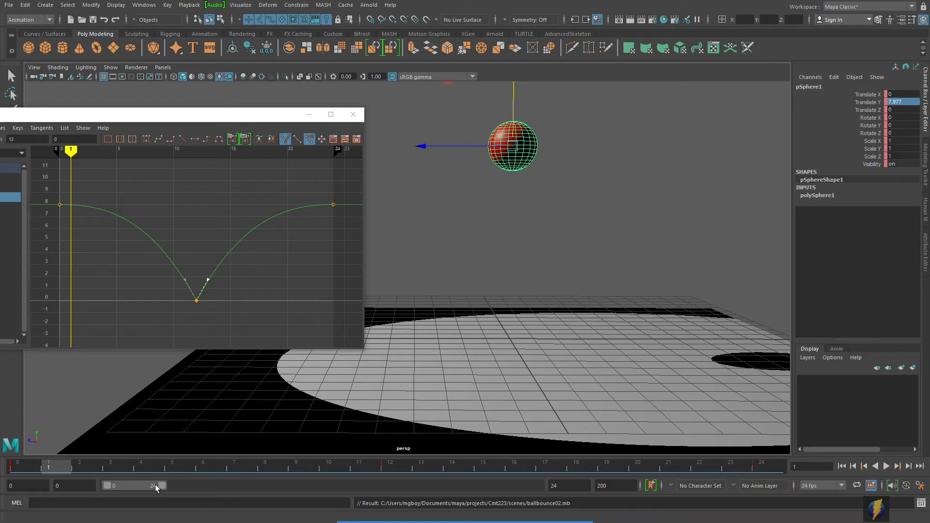
# Extend the playback range to end at frame 120
pyautogui.moveTo(162, 486); pyautogui.dragTo(341, 487)
pyautogui.click(570, 484)
pyautogui.write('120')
pyautogui.press('Return')
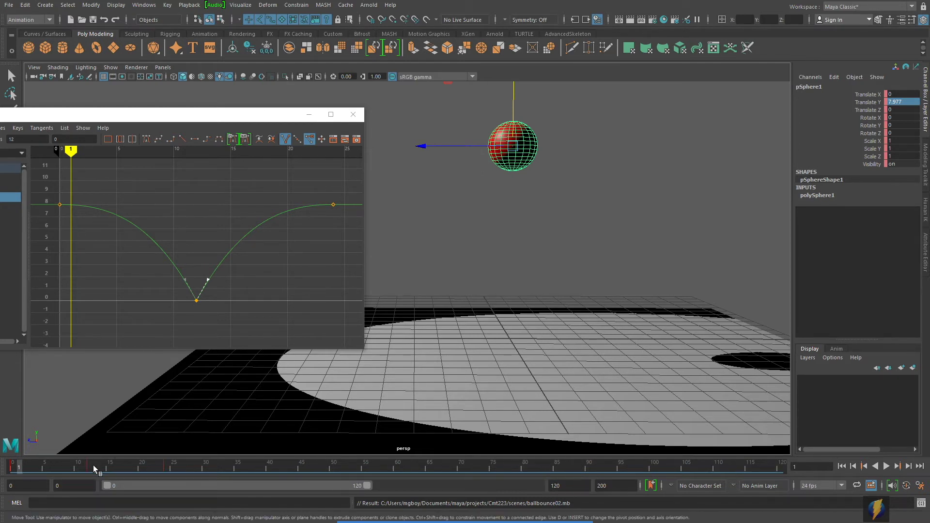
# Return to frame 0 and play the animation over the longer range, stopping it after the bounce
pyautogui.click(17, 465)
pyautogui.hotkey('alt', 'v')
pyautogui.hotkey('alt', 'v')
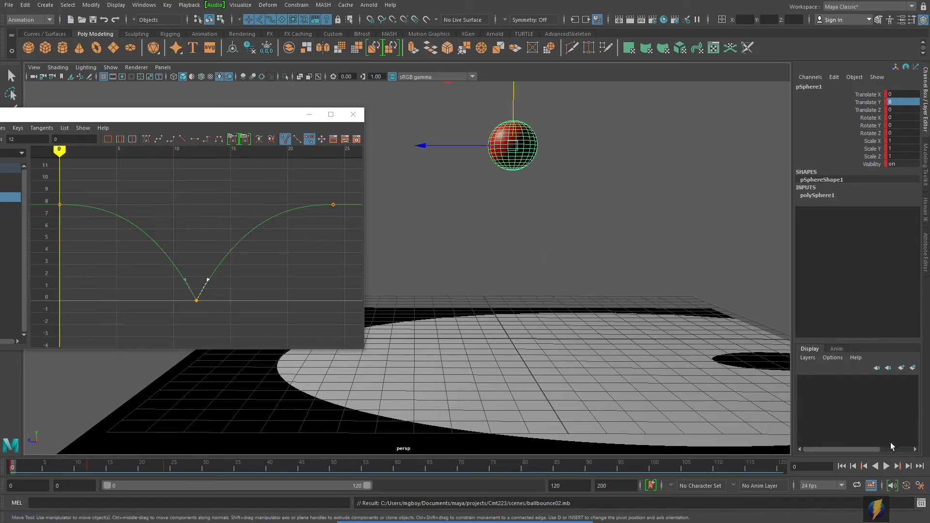
pyautogui.click(886, 466)
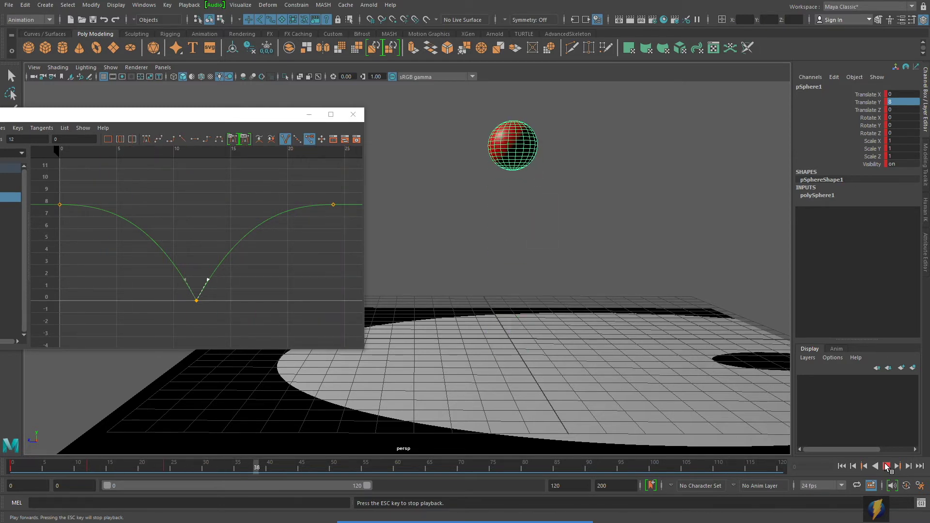
pyautogui.click(886, 467)
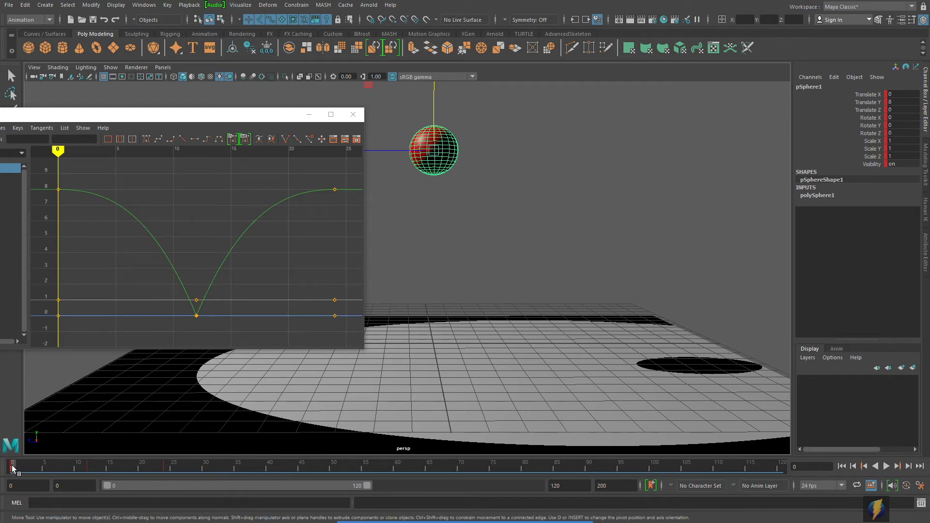
# Step through frames 0, 12 and 24, then select the sphere's frame 24 keys in the Graph Editor and move them to frame 22
pyautogui.moveTo(10, 465); pyautogui.dragTo(90, 472)
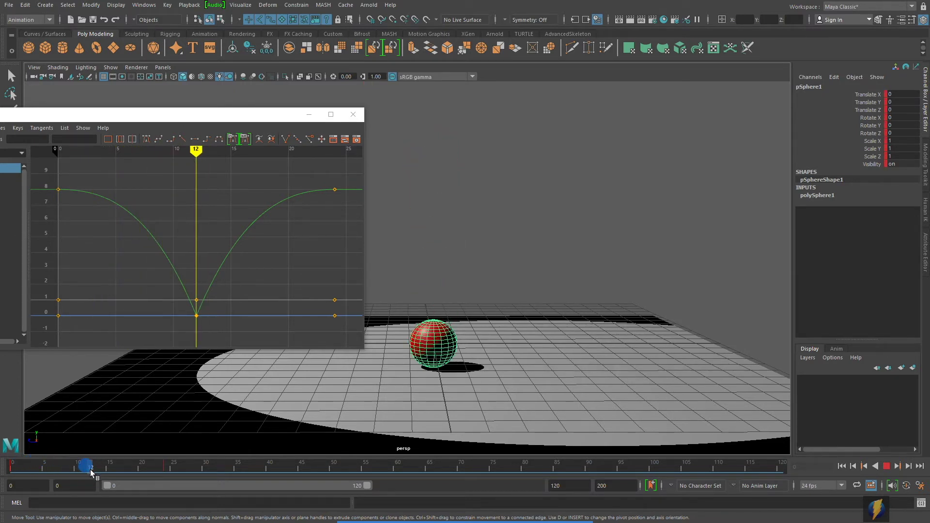
pyautogui.moveTo(91, 472); pyautogui.dragTo(90, 472)
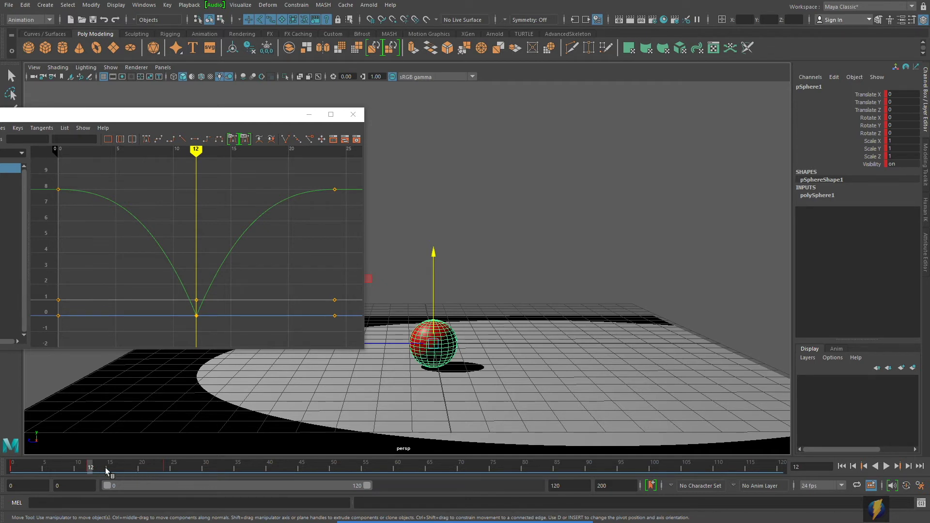
pyautogui.moveTo(89, 466); pyautogui.dragTo(165, 470)
pyautogui.moveTo(321, 175); pyautogui.dragTo(349, 327)
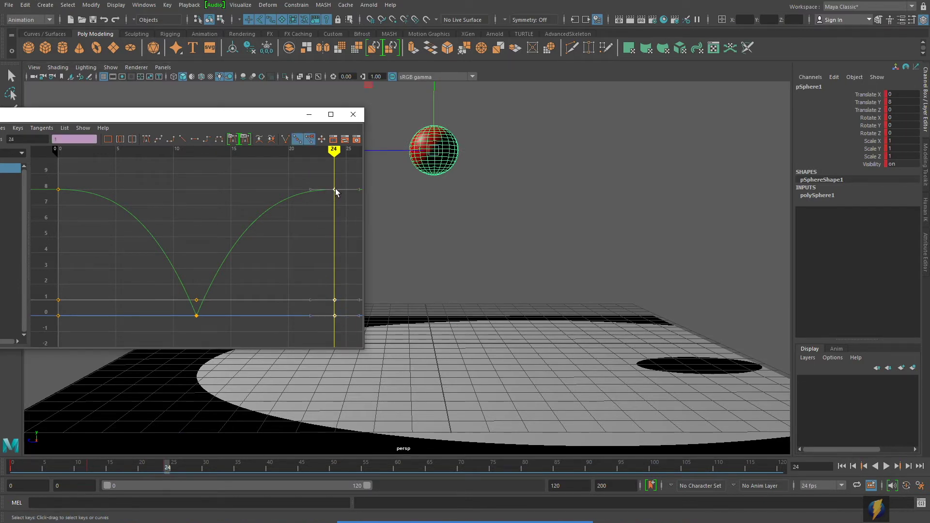
pyautogui.keyDown('shift'); pyautogui.moveTo(336, 192); pyautogui.dragTo(314, 190, button='middle'); pyautogui.keyUp('shift')
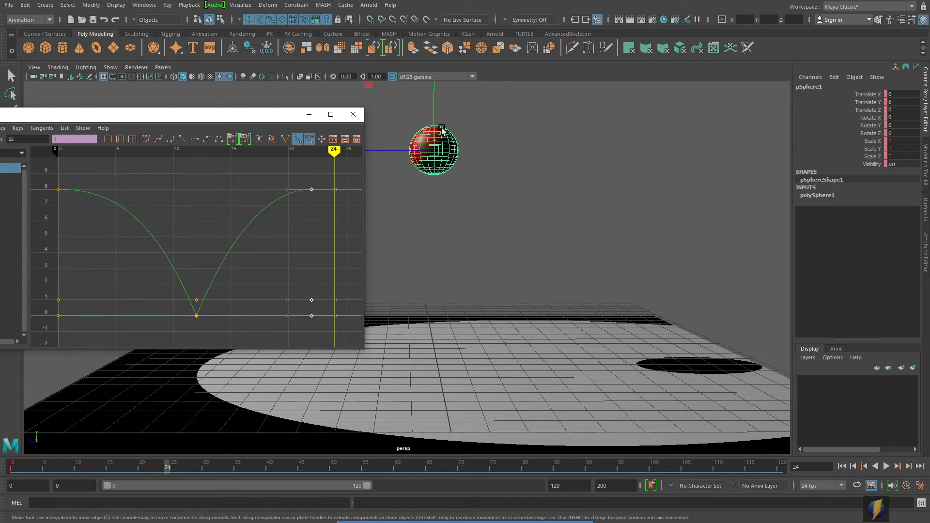
pyautogui.moveTo(436, 117); pyautogui.dragTo(431, 158)
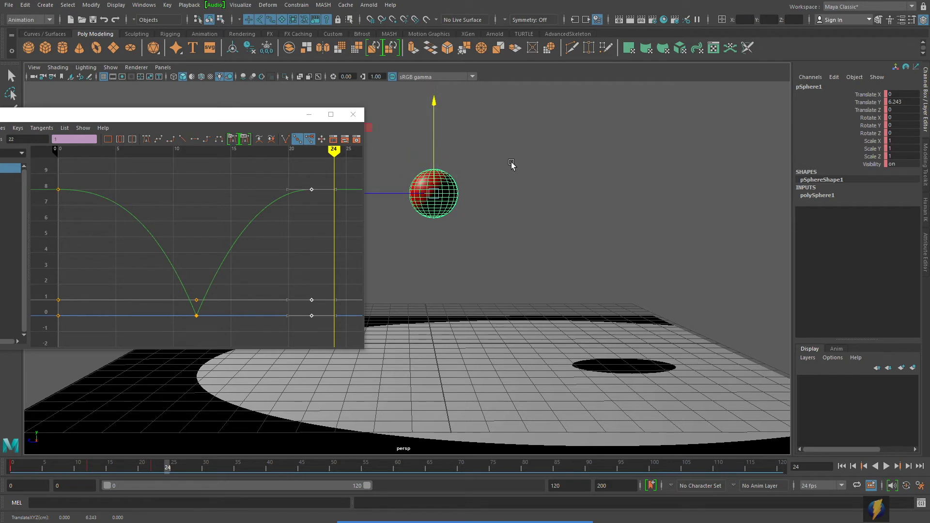
pyautogui.press('s')
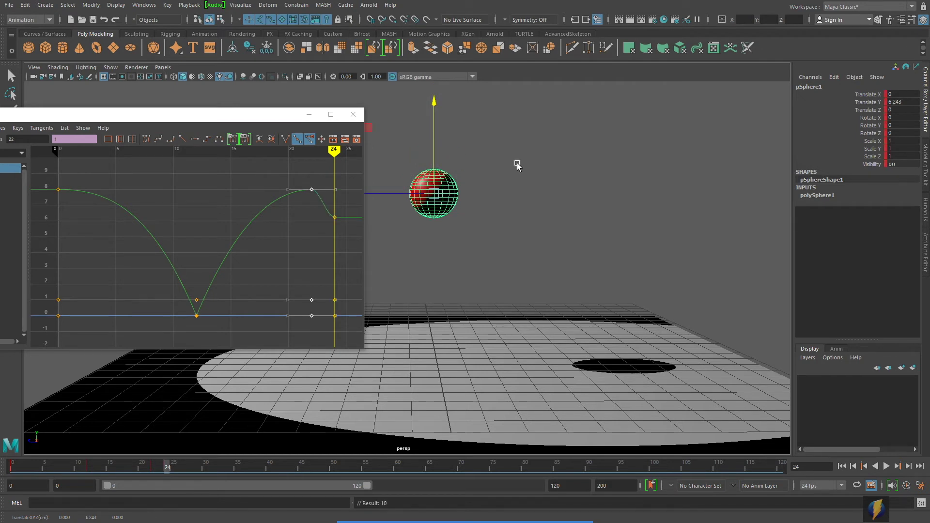
pyautogui.hotkey('ctrl', 'z')
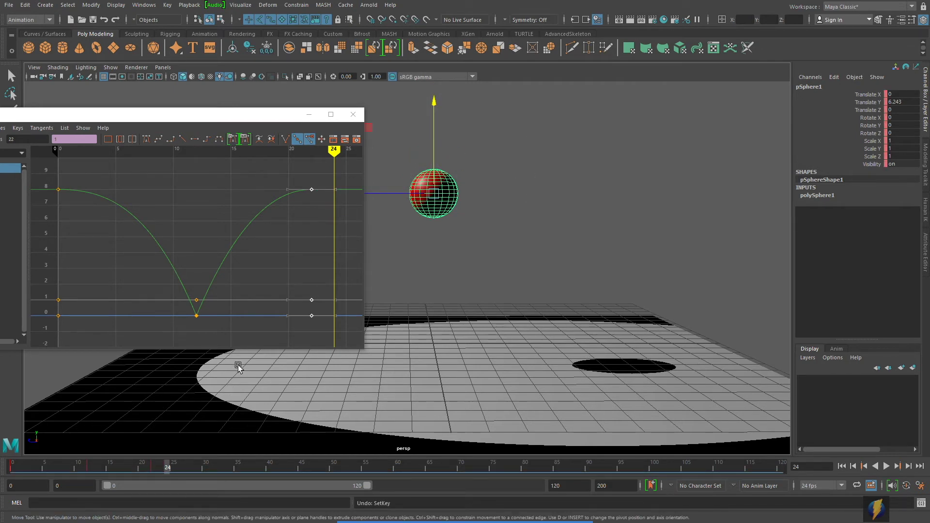
# Key the ball at Translate Y about 6.522 on frame 22, and scrub between frames 12 and 22 to check the timing
pyautogui.moveTo(163, 465); pyautogui.dragTo(156, 466)
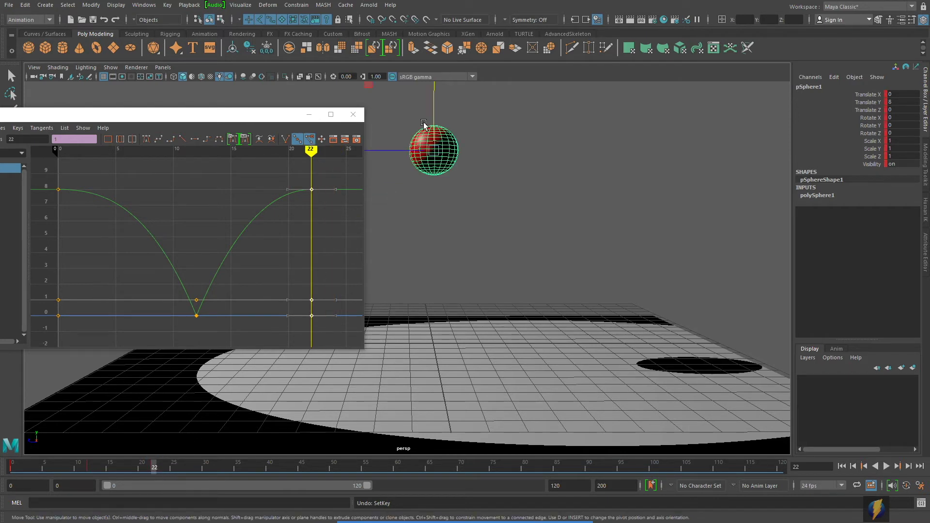
pyautogui.moveTo(431, 97); pyautogui.dragTo(446, 137)
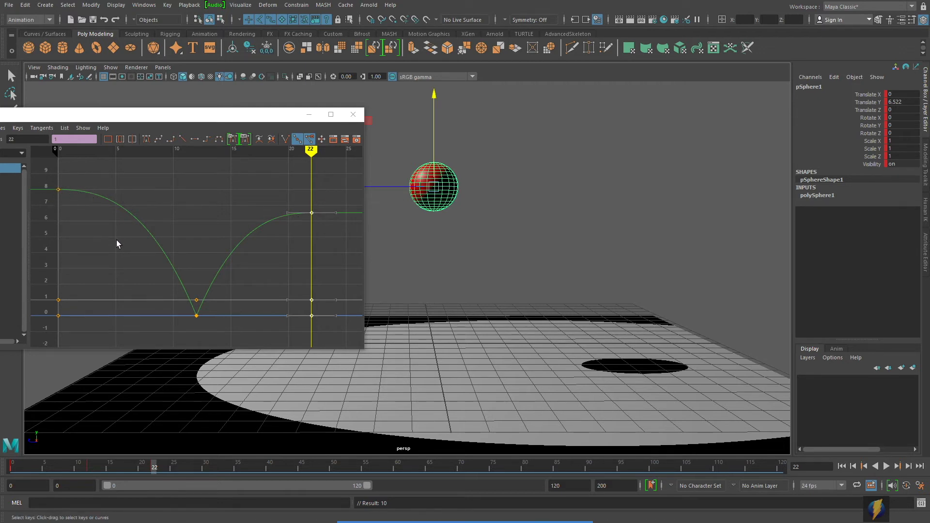
pyautogui.moveTo(149, 466); pyautogui.dragTo(90, 474)
pyautogui.hotkey('alt', 'v')
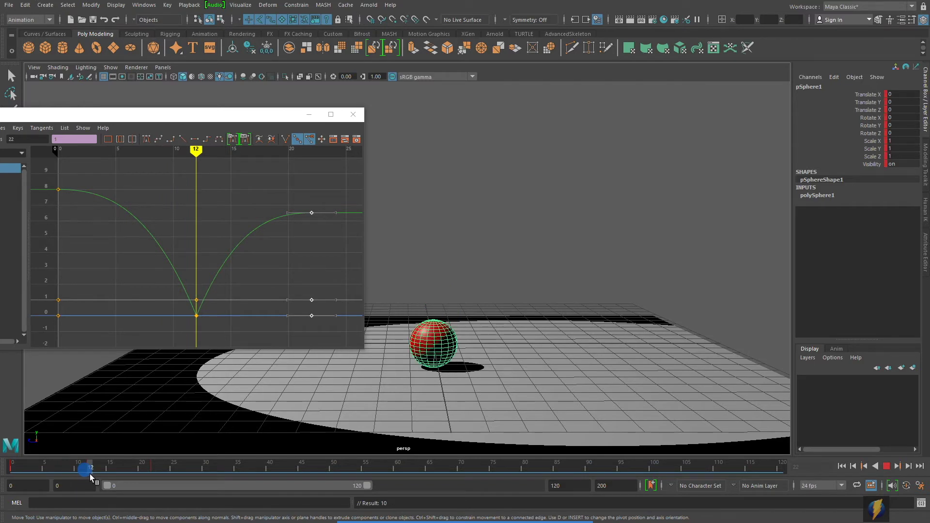
pyautogui.moveTo(89, 474); pyautogui.dragTo(148, 470)
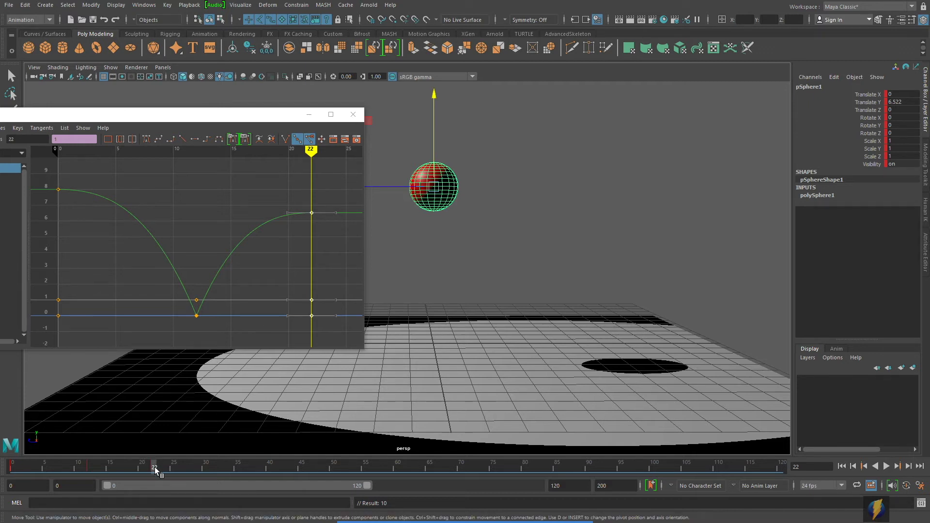
pyautogui.moveTo(154, 468); pyautogui.dragTo(109, 475)
pyautogui.moveTo(134, 477); pyautogui.dragTo(151, 477)
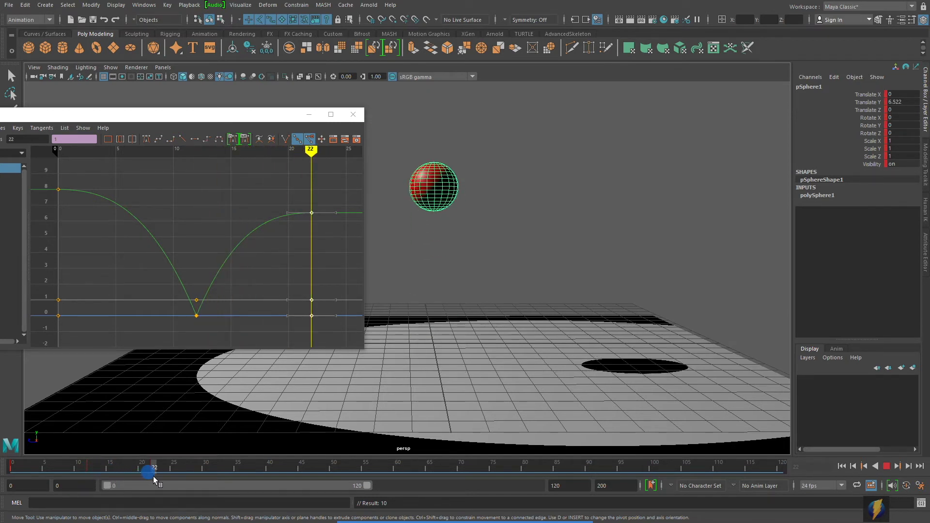
# Key the ball on the ground with Translate Y 0 at frame 32 and minimize the Graph Editor
pyautogui.moveTo(156, 476); pyautogui.dragTo(207, 480)
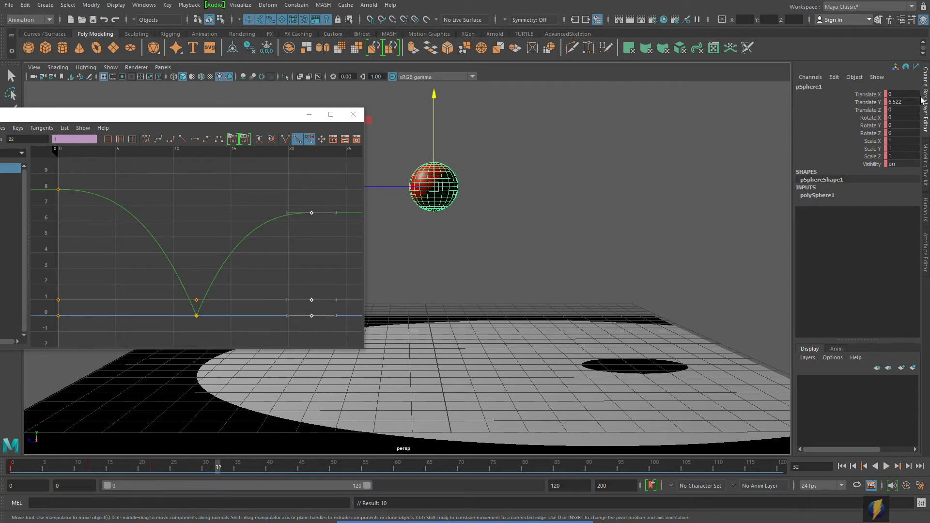
pyautogui.click(901, 102)
pyautogui.write('0')
pyautogui.press('Return')
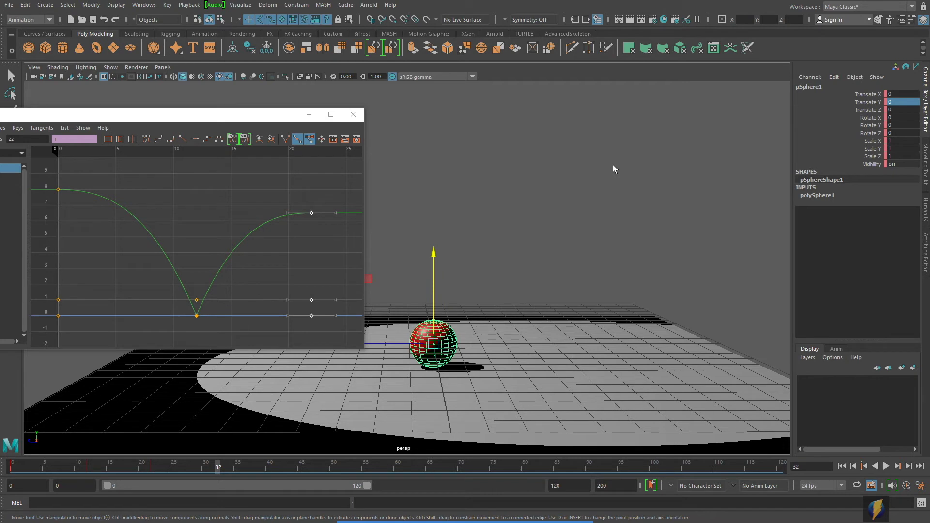
pyautogui.press('s')
pyautogui.click(310, 115)
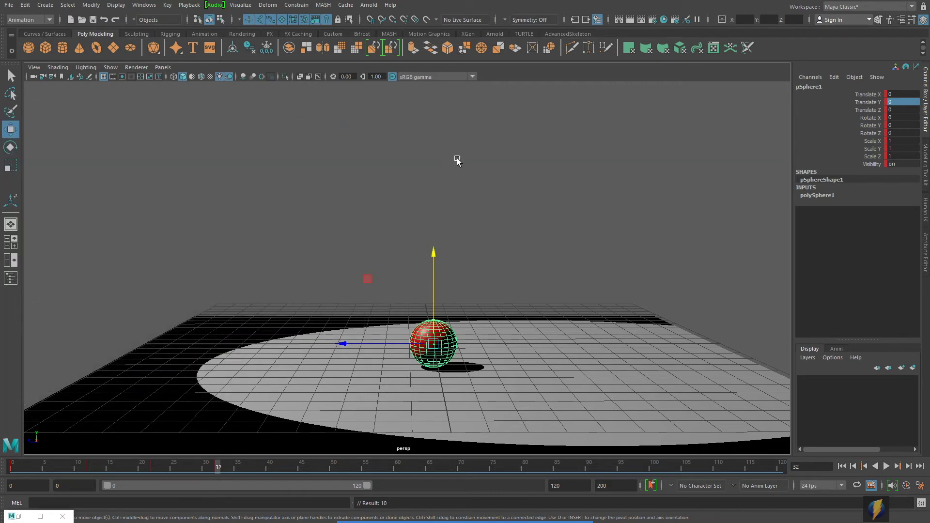
# Go to frame 40, raise the ball to Translate Y about 4.778 and set a key
pyautogui.moveTo(219, 467)
pyautogui.mouseDown()
pyautogui.moveTo(7, 468)
pyautogui.moveTo(215, 472)
pyautogui.mouseUp()
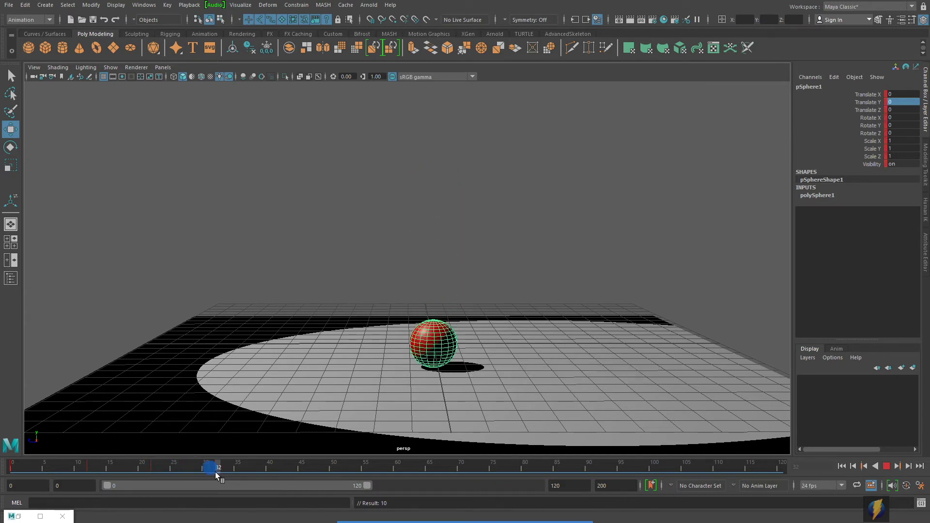
pyautogui.moveTo(215, 472)
pyautogui.mouseDown()
pyautogui.moveTo(90, 473)
pyautogui.moveTo(216, 474)
pyautogui.mouseUp()
pyautogui.moveTo(212, 473); pyautogui.dragTo(267, 477)
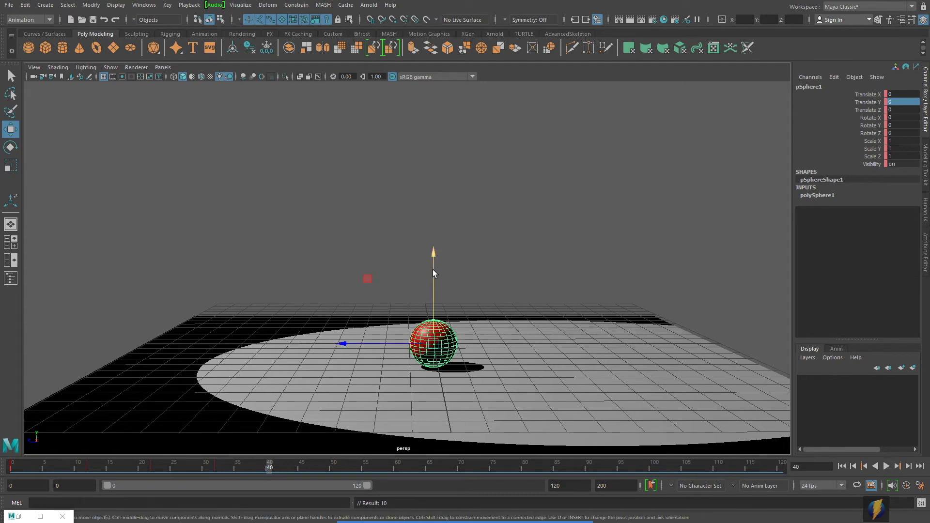
pyautogui.moveTo(433, 273); pyautogui.dragTo(427, 156)
pyautogui.press('s')
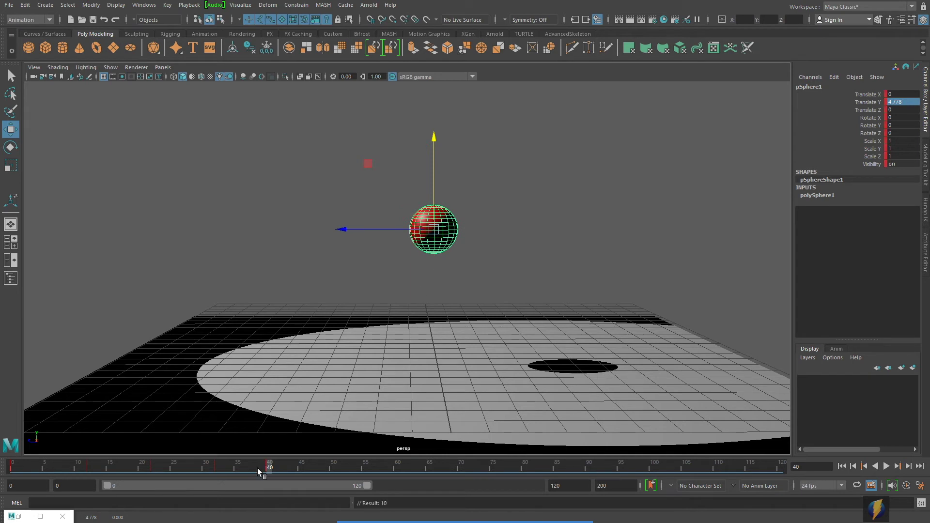
# Go to frame 48, set the ball's Translate Y to 0 and key it
pyautogui.moveTo(268, 466); pyautogui.dragTo(320, 473)
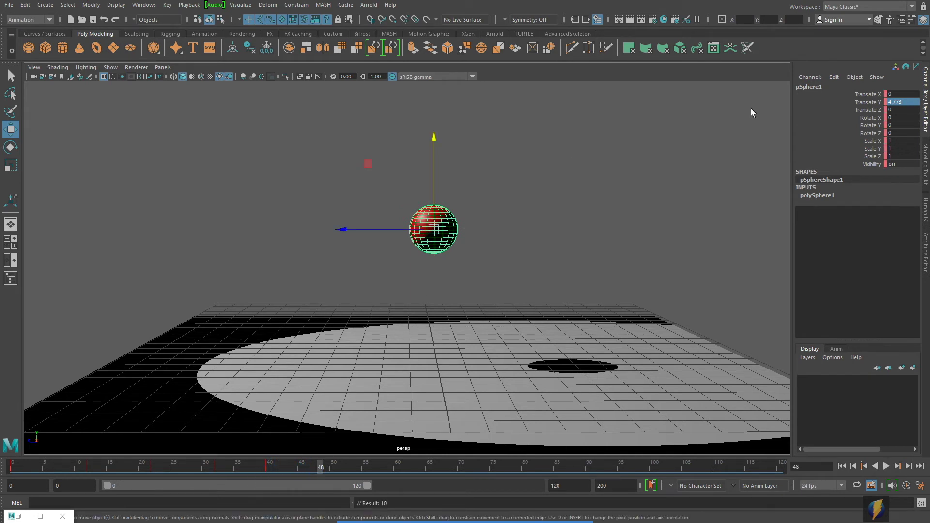
pyautogui.doubleClick(913, 102)
pyautogui.write('0')
pyautogui.press('Return')
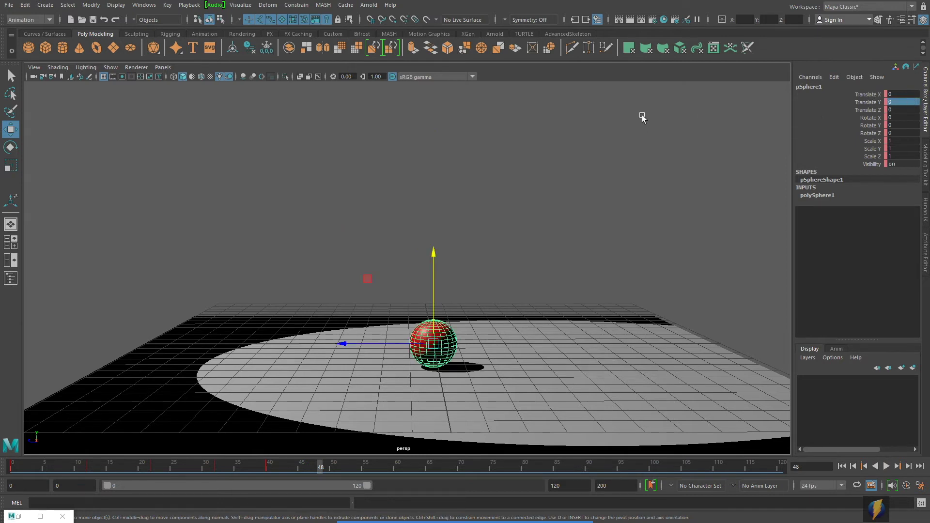
pyautogui.moveTo(322, 467); pyautogui.dragTo(321, 491)
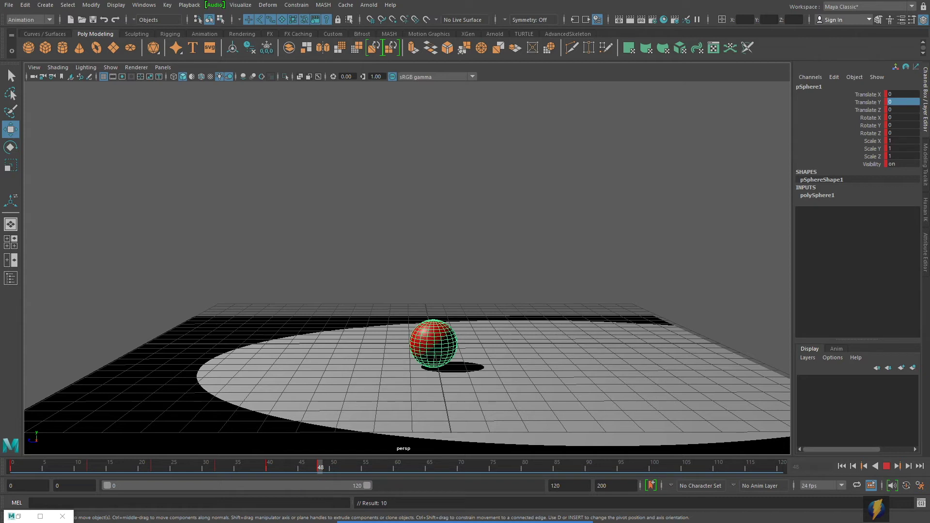
# Go to frame 54, raise the ball to Translate Y about 2.631 and set a key
pyautogui.moveTo(320, 490); pyautogui.dragTo(360, 481)
pyautogui.moveTo(434, 253); pyautogui.dragTo(427, 193)
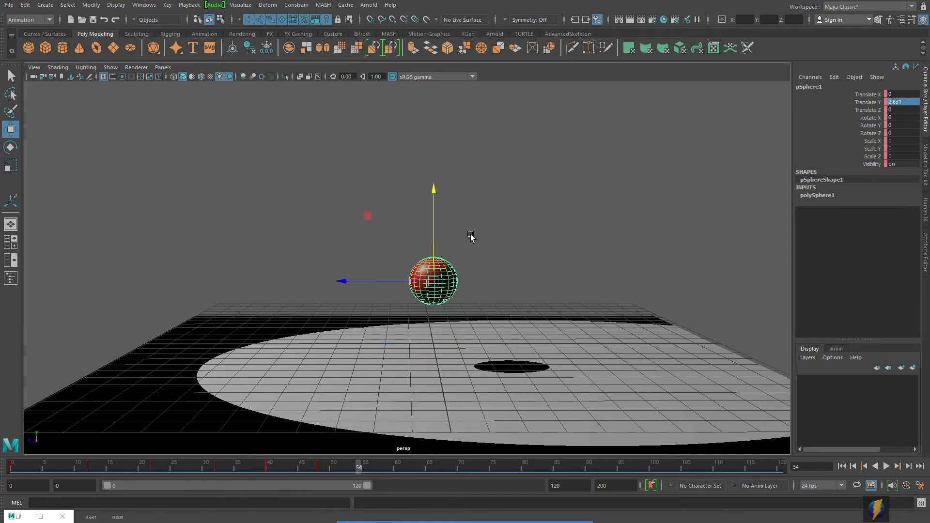
pyautogui.press('s')
# Go to frame 60, set the ball's Translate Y to 0 and key it
pyautogui.moveTo(363, 467); pyautogui.dragTo(399, 471)
pyautogui.doubleClick(903, 103)
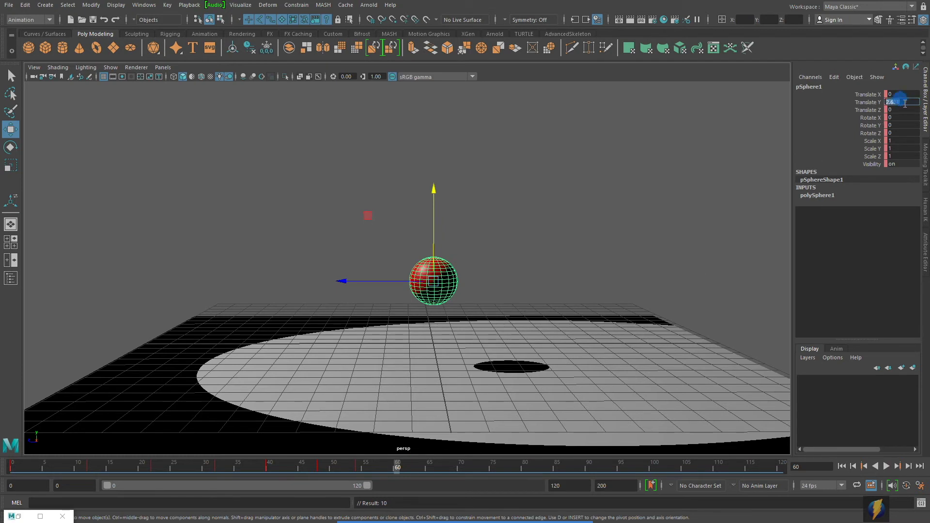
pyautogui.write('0')
pyautogui.press('Return')
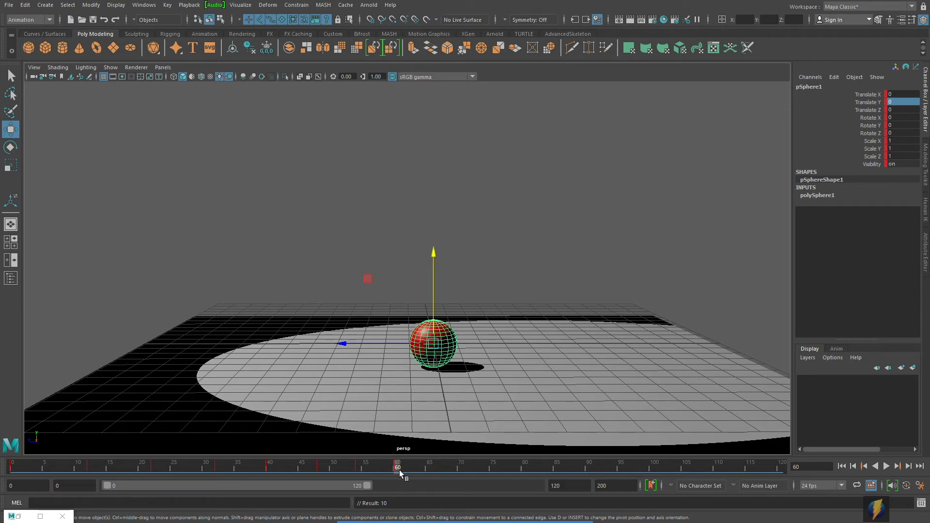
pyautogui.moveTo(394, 469)
pyautogui.mouseDown()
pyautogui.moveTo(369, 467)
pyautogui.moveTo(397, 473)
pyautogui.mouseUp()
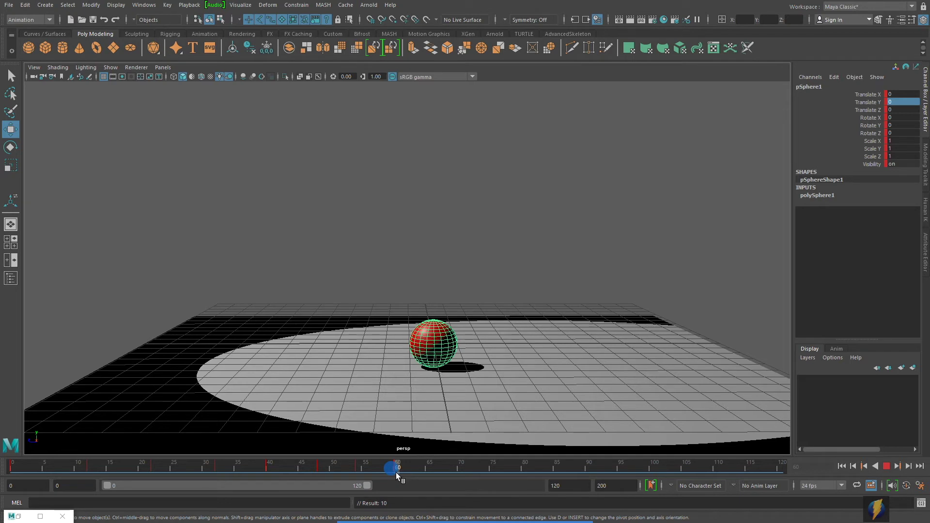
# Key the ball at Translate Y about 0.827 on frame 64 and at Translate Y 0 on frame 68
pyautogui.moveTo(393, 468); pyautogui.dragTo(421, 470)
pyautogui.moveTo(435, 281); pyautogui.dragTo(435, 262)
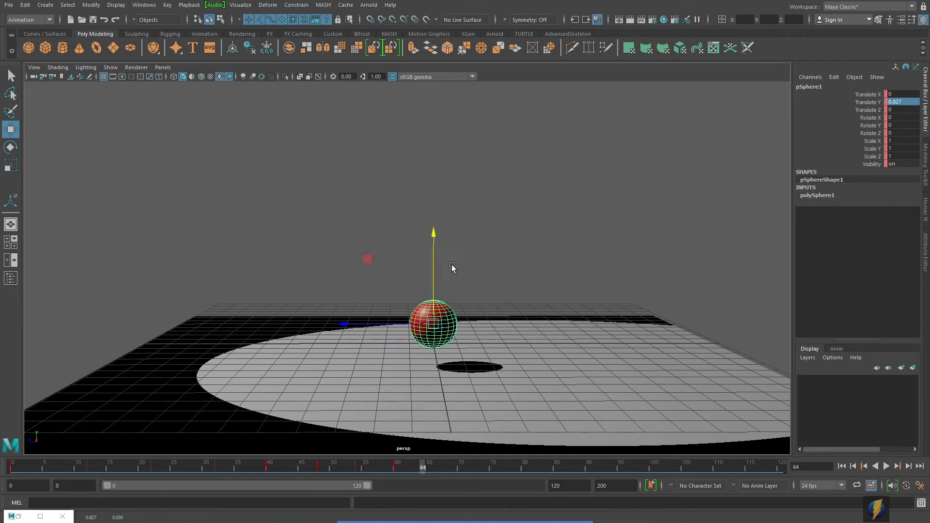
pyautogui.moveTo(427, 469); pyautogui.dragTo(446, 469)
pyautogui.doubleClick(901, 102)
pyautogui.write('0')
pyautogui.press('Return')
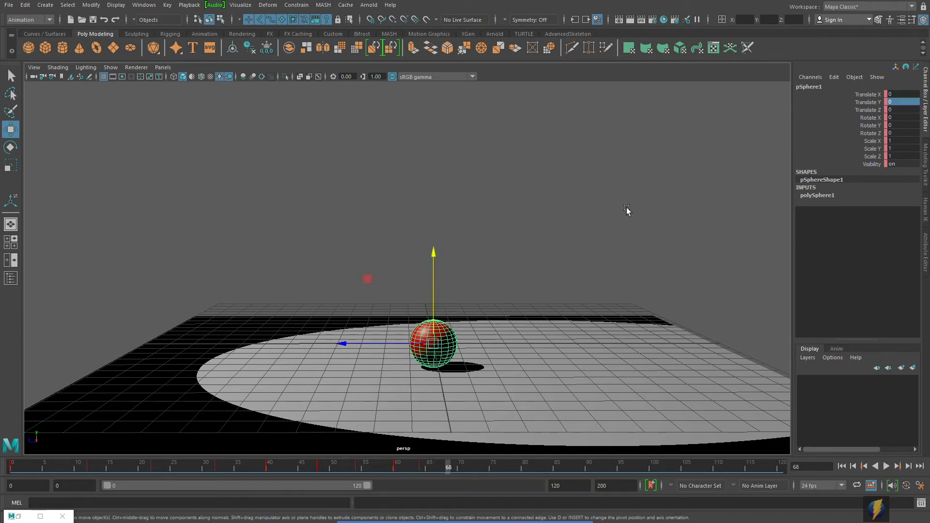
# Raise the ball slightly for a last small bounce keyed on frame 70, and key Translate Y 0 on frame 72
pyautogui.moveTo(449, 469); pyautogui.dragTo(462, 468)
pyautogui.moveTo(434, 302); pyautogui.dragTo(434, 297)
pyautogui.moveTo(464, 466); pyautogui.dragTo(473, 465)
pyautogui.doubleClick(901, 102)
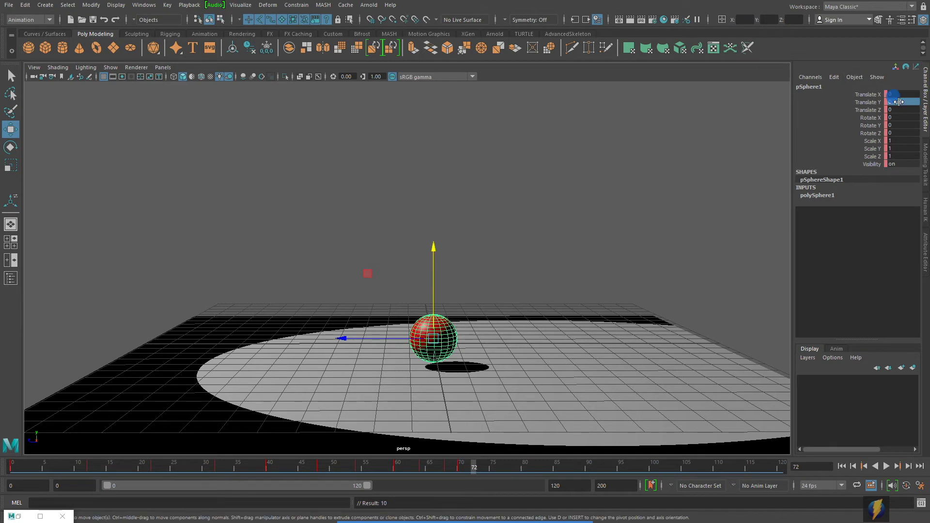
pyautogui.write('0')
pyautogui.press('Return')
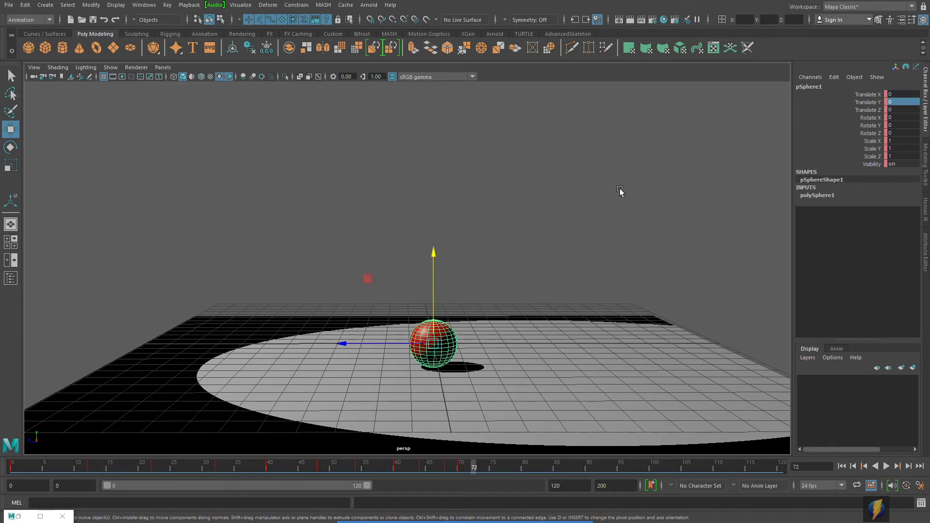
pyautogui.press('s')
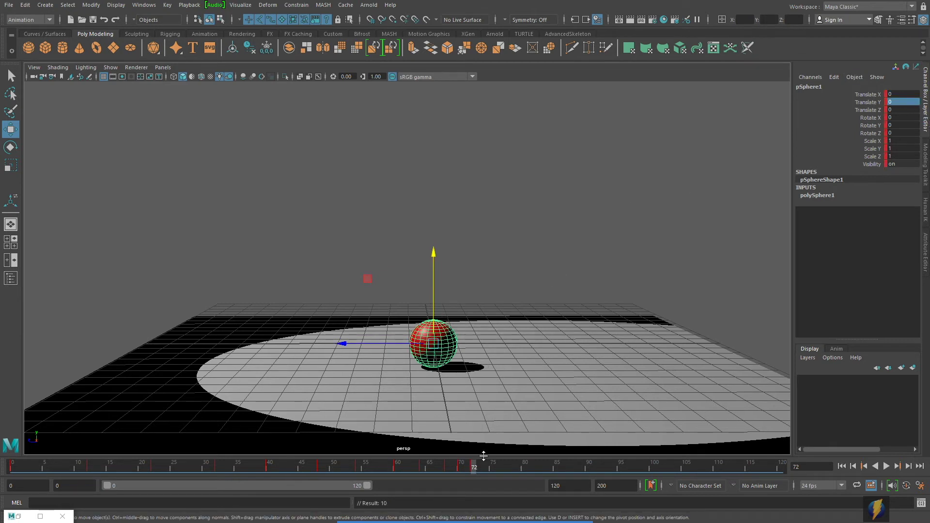
# Play the bounce animation from the start to check its timing, and return to frame 0
pyautogui.click(842, 466)
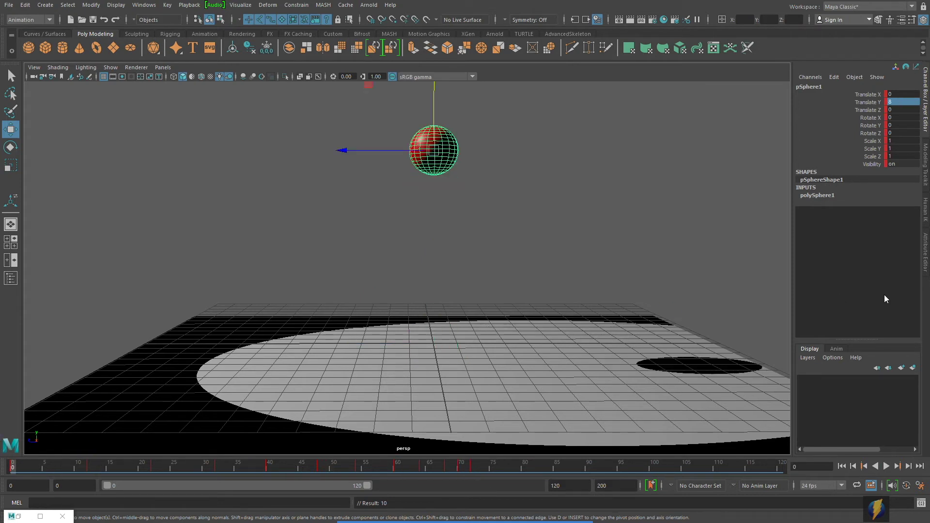
pyautogui.click(886, 467)
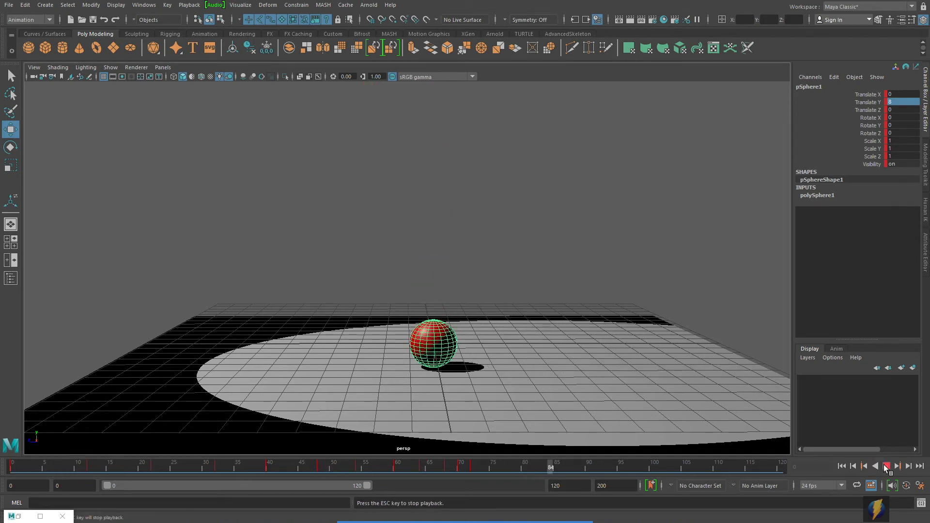
pyautogui.click(887, 467)
pyautogui.click(842, 466)
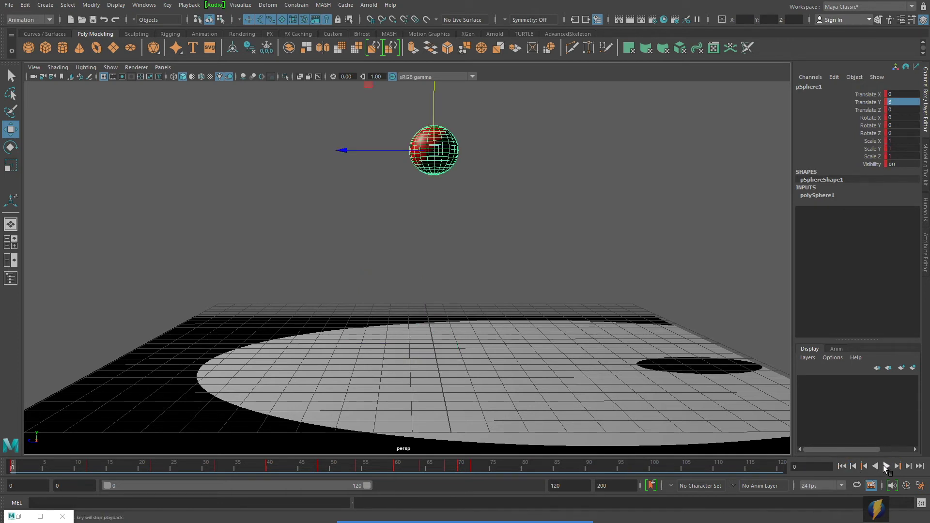
pyautogui.click(884, 466)
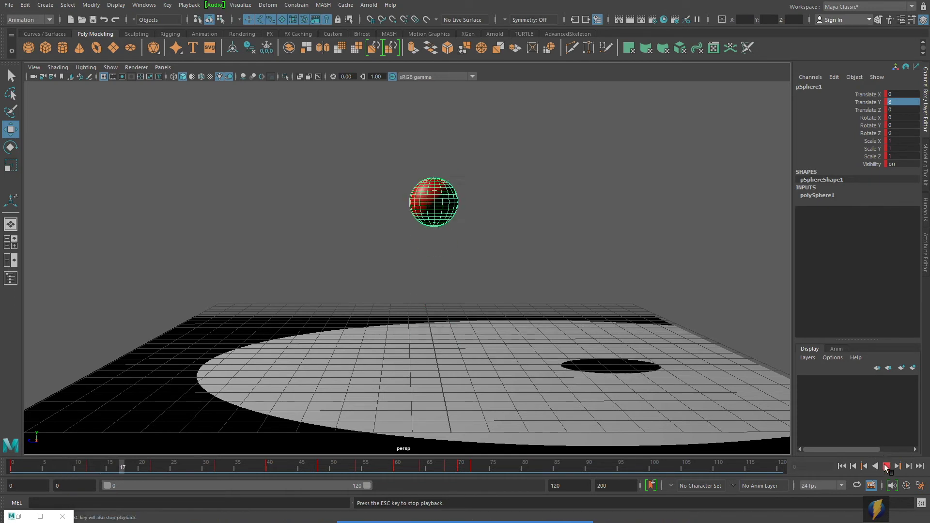
pyautogui.click(884, 466)
pyautogui.moveTo(179, 463); pyautogui.dragTo(2, 468)
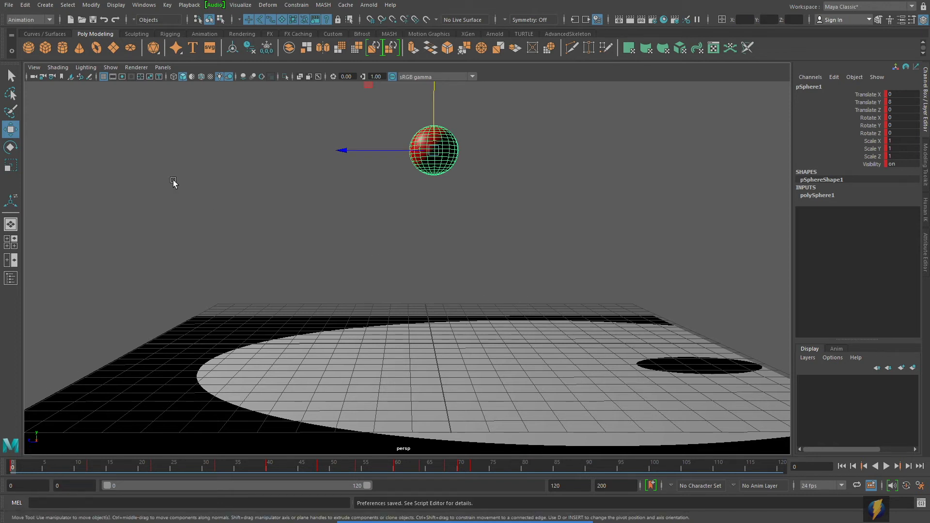
# Open the Graph Editor, show only the ball's Translate Y curve and maximize the window
pyautogui.click(143, 5)
pyautogui.moveTo(184, 58)
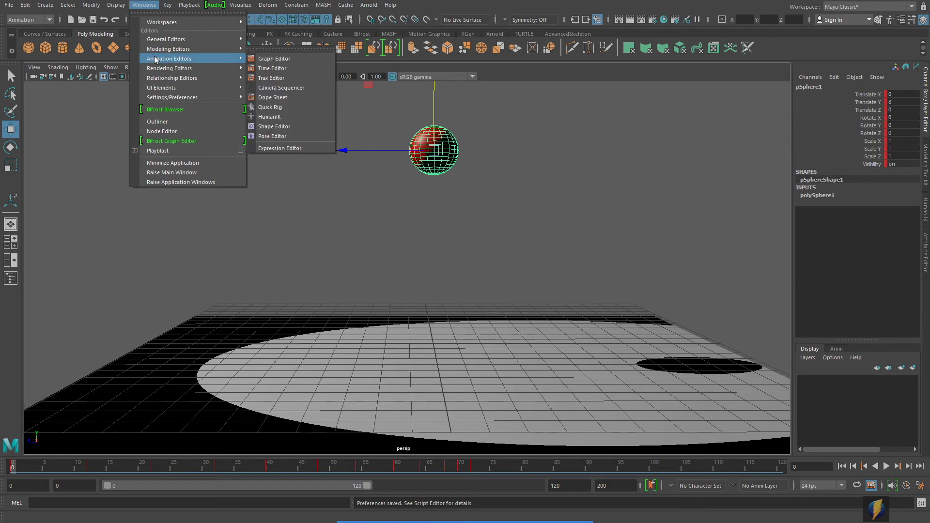
pyautogui.click(274, 58)
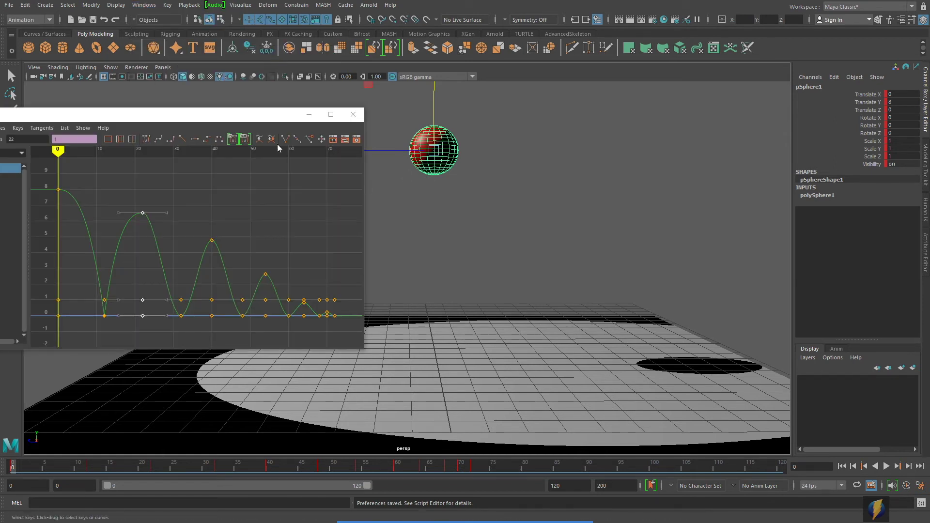
pyautogui.moveTo(262, 114); pyautogui.dragTo(464, 204)
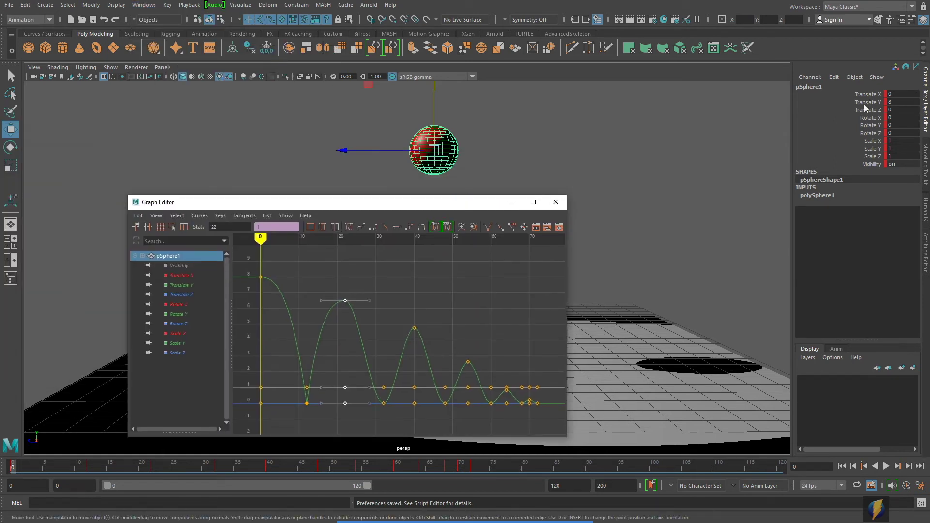
pyautogui.click(180, 286)
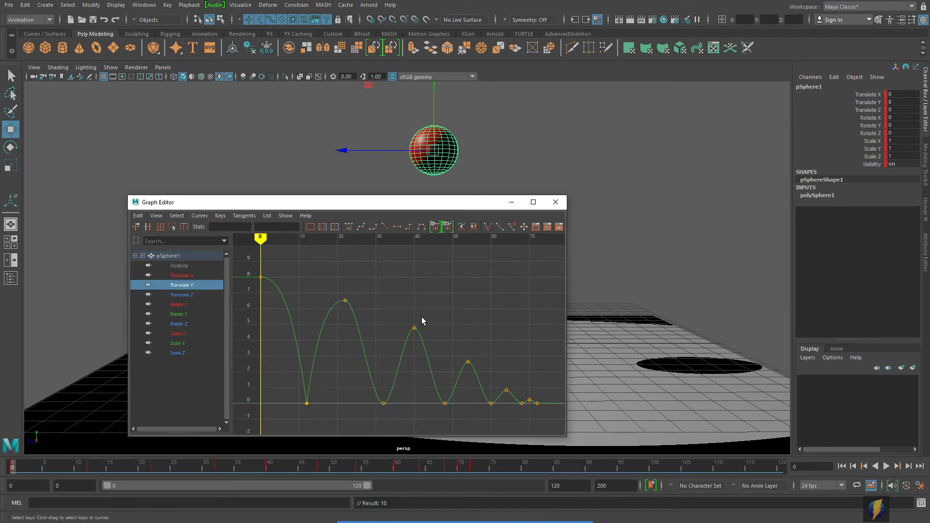
pyautogui.click(533, 203)
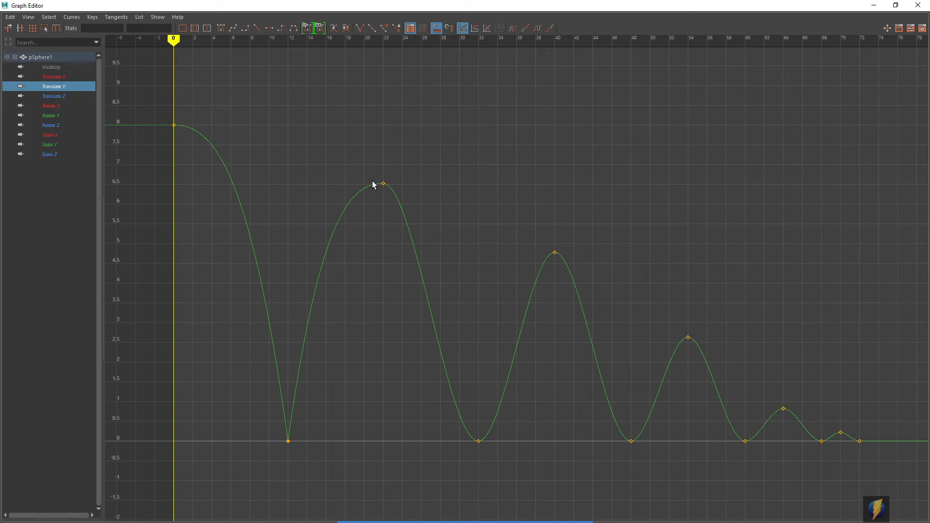
# Select the ground-contact keys at frames 32, 48, 60, 68 and 72 on the Translate Y curve
pyautogui.moveTo(442, 423); pyautogui.dragTo(839, 483)
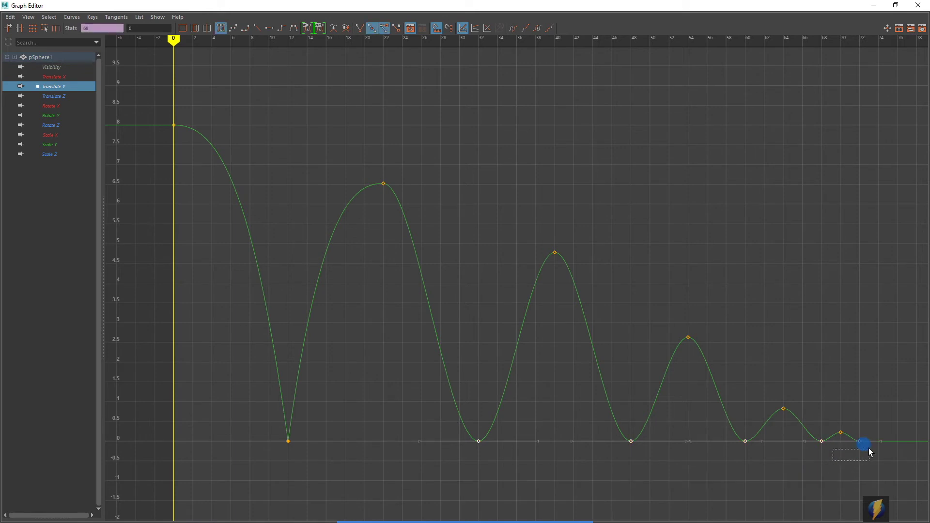
pyautogui.moveTo(868, 448); pyautogui.dragTo(874, 437)
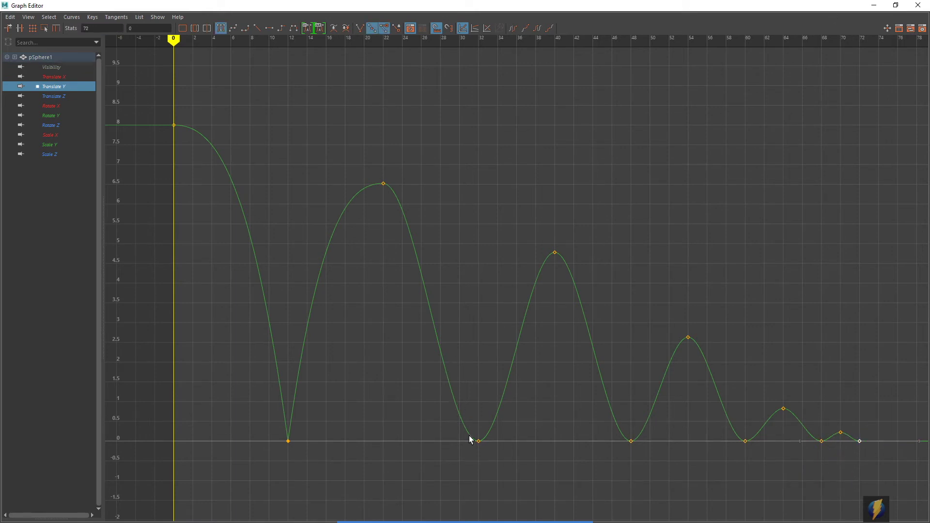
pyautogui.keyDown('alt'); pyautogui.moveTo(519, 390); pyautogui.dragTo(437, 336, button='middle'); pyautogui.keyUp('alt')
pyautogui.keyDown('alt'); pyautogui.moveTo(437, 340); pyautogui.dragTo(498, 333, button='right'); pyautogui.keyUp('alt')
pyautogui.moveTo(339, 410); pyautogui.dragTo(843, 363)
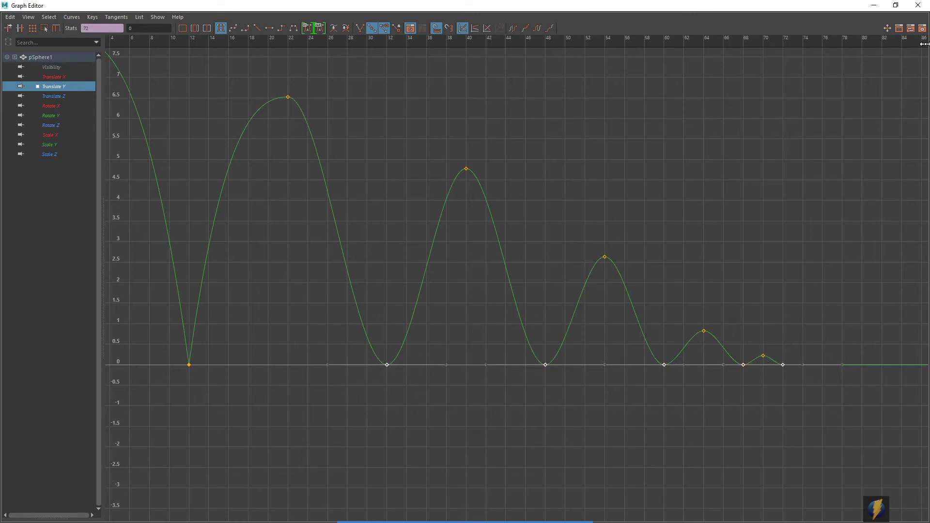
# Scrub the timeline with the Graph Editor beside the ball to compare its motion with the curve, ending at frame 13 with the editor maximized
pyautogui.click(896, 6)
pyautogui.moveTo(400, 204); pyautogui.dragTo(210, 138)
pyautogui.moveTo(215, 466); pyautogui.dragTo(308, 467)
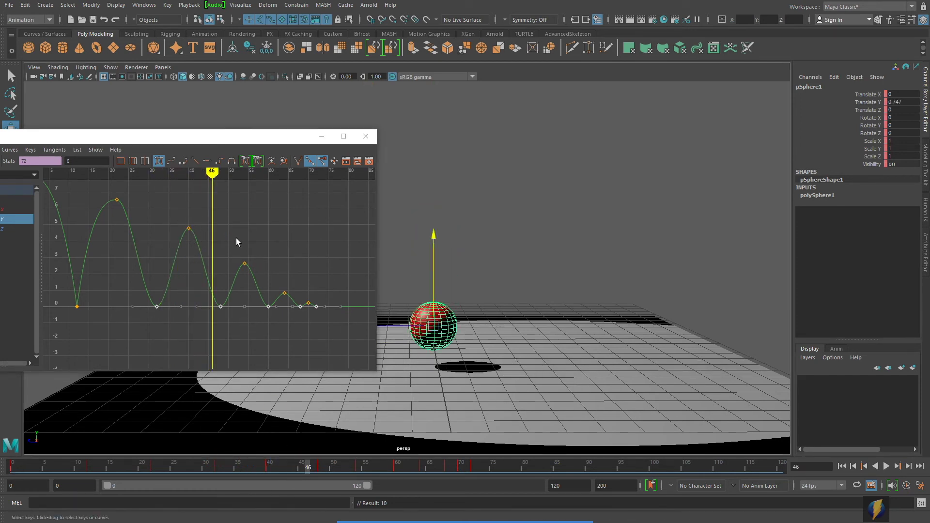
pyautogui.moveTo(308, 467); pyautogui.dragTo(97, 467)
pyautogui.click(343, 136)
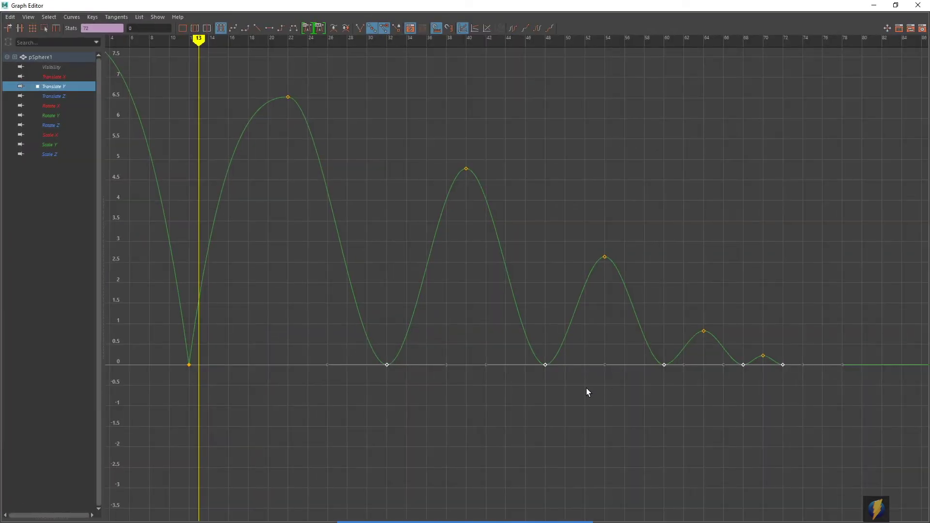
# Break the tangents of the selected ground-contact keys and steepen both handles at frame 32 into a sharp V
pyautogui.click(359, 28)
pyautogui.moveTo(346, 403); pyautogui.dragTo(346, 403)
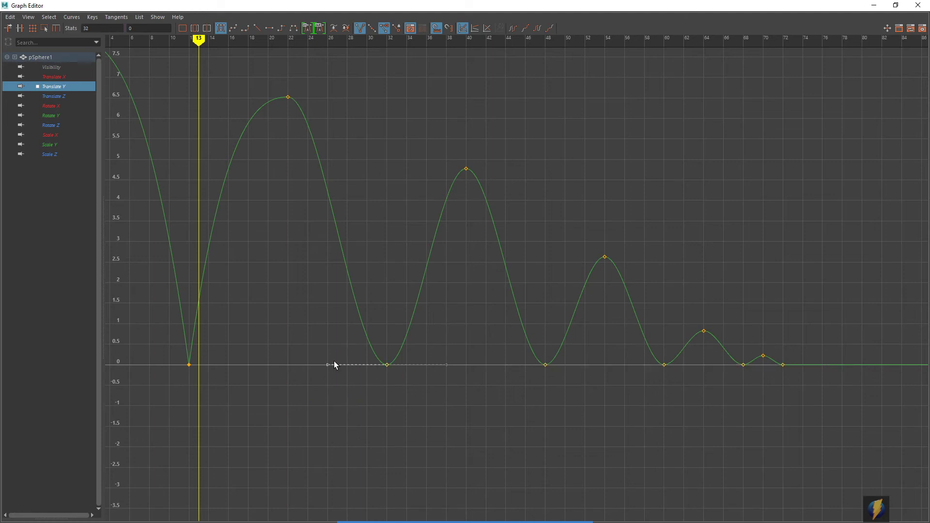
pyautogui.moveTo(328, 366); pyautogui.dragTo(385, 327)
pyautogui.moveTo(441, 368); pyautogui.dragTo(396, 307)
# Steepen the broken tangent handles of the ground-contact keys at frames 48, 60 and 68, and minimize the Graph Editor
pyautogui.moveTo(483, 363); pyautogui.dragTo(538, 325)
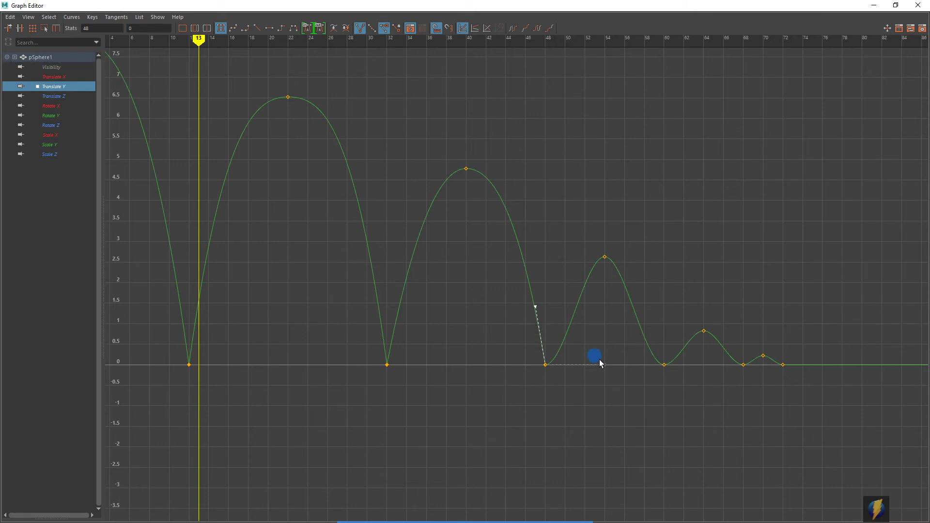
pyautogui.moveTo(593, 347); pyautogui.dragTo(556, 314)
pyautogui.moveTo(604, 370); pyautogui.dragTo(653, 323)
pyautogui.moveTo(727, 373); pyautogui.dragTo(691, 330)
pyautogui.click(743, 366)
pyautogui.moveTo(699, 358); pyautogui.dragTo(719, 325)
pyautogui.click(874, 9)
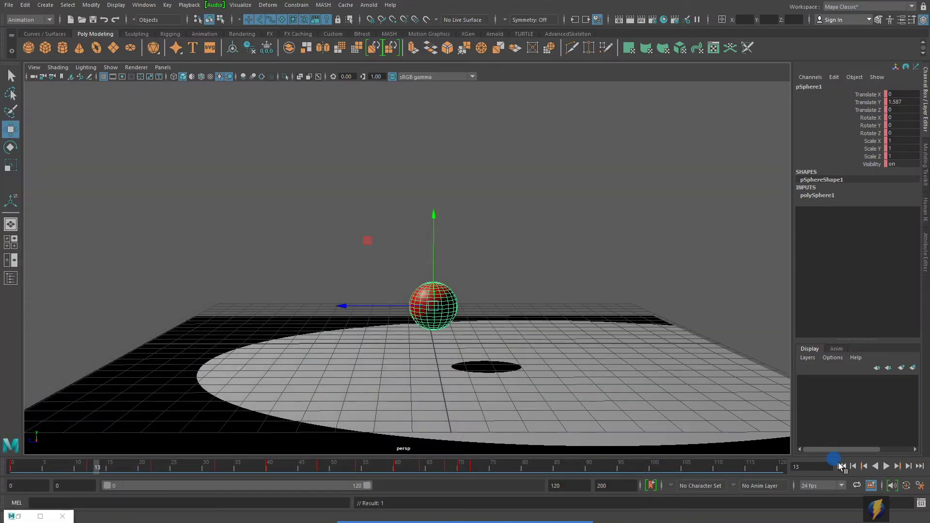
# Play the refined animation from frame 0, first with the ball selected and again with it deselected
pyautogui.click(842, 466)
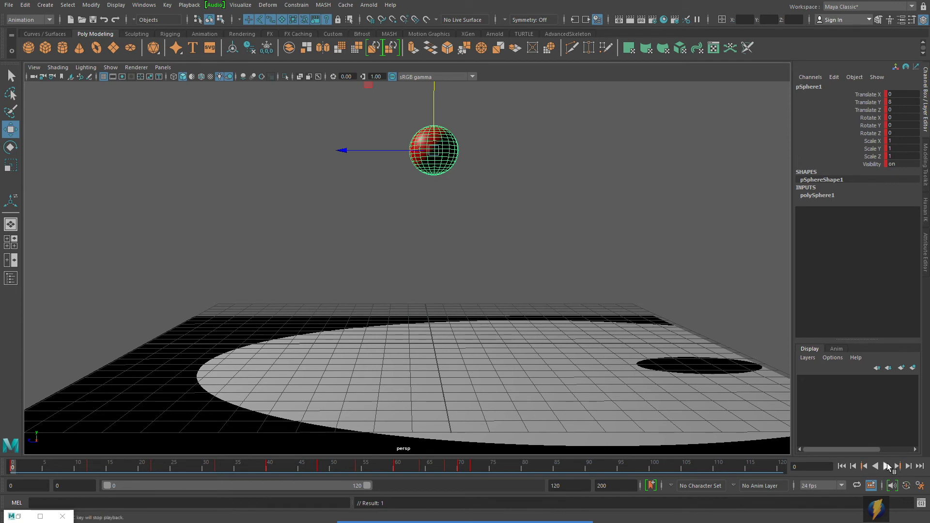
pyautogui.click(887, 466)
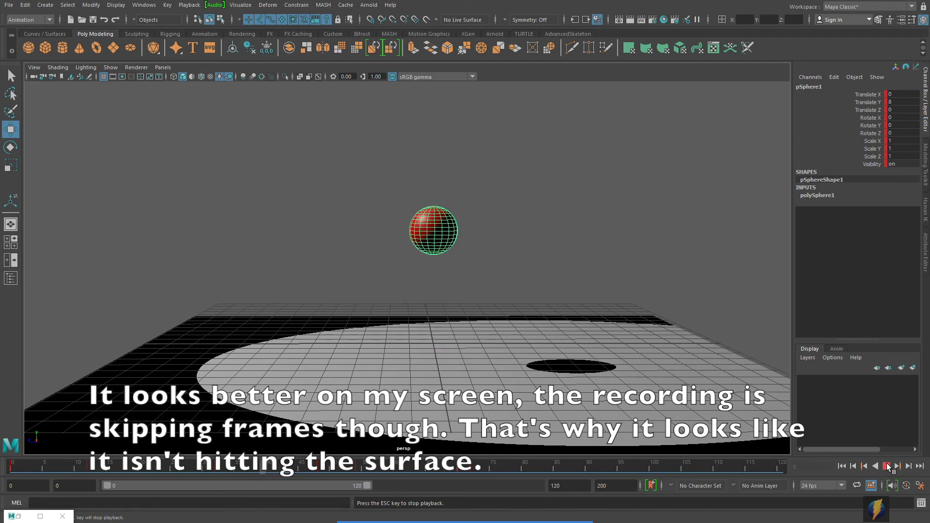
pyautogui.click(888, 466)
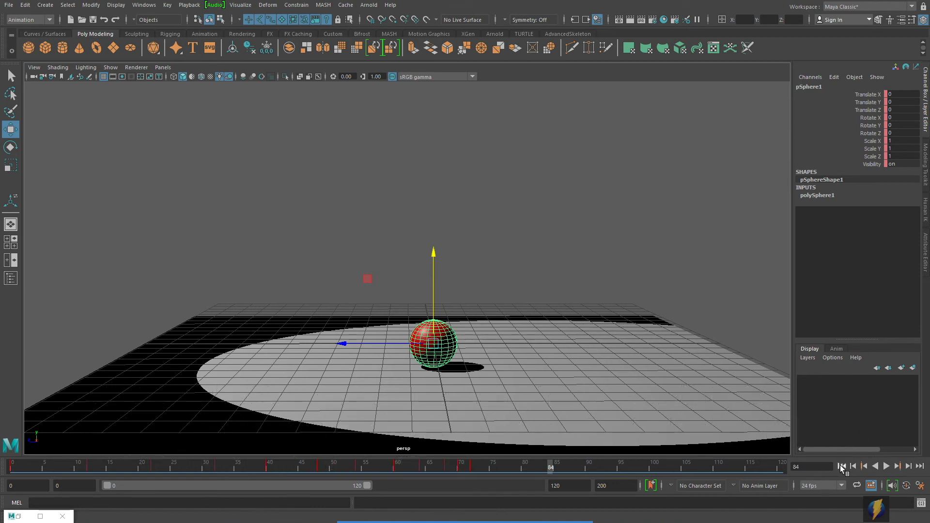
pyautogui.click(841, 466)
pyautogui.click(662, 226)
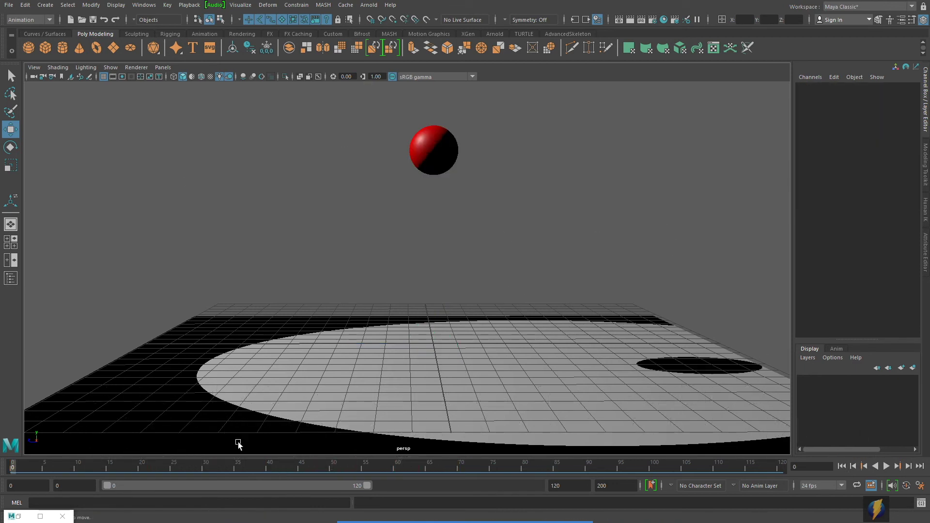
pyautogui.click(886, 466)
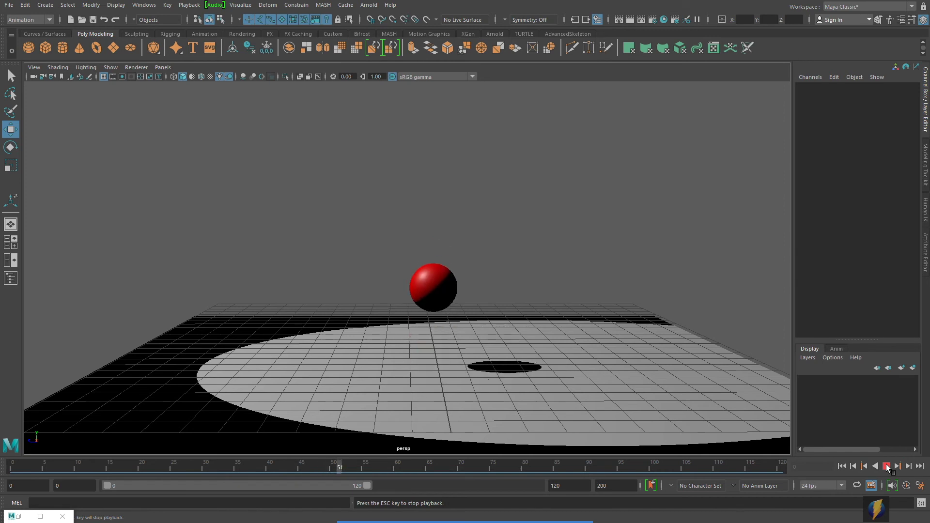
pyautogui.click(888, 467)
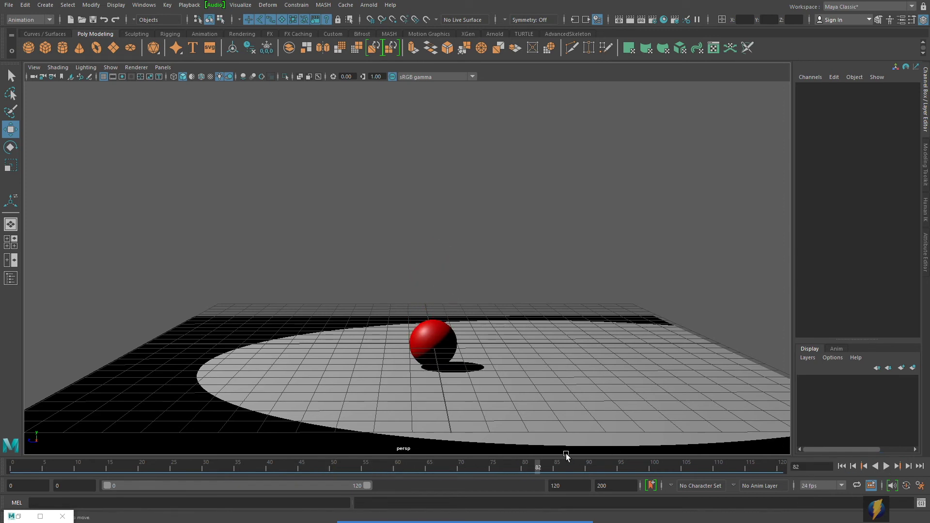
# Select the ball and arrange the restored Graph Editor beside it in the viewport, showing only the Translate Y curve
pyautogui.click(441, 356)
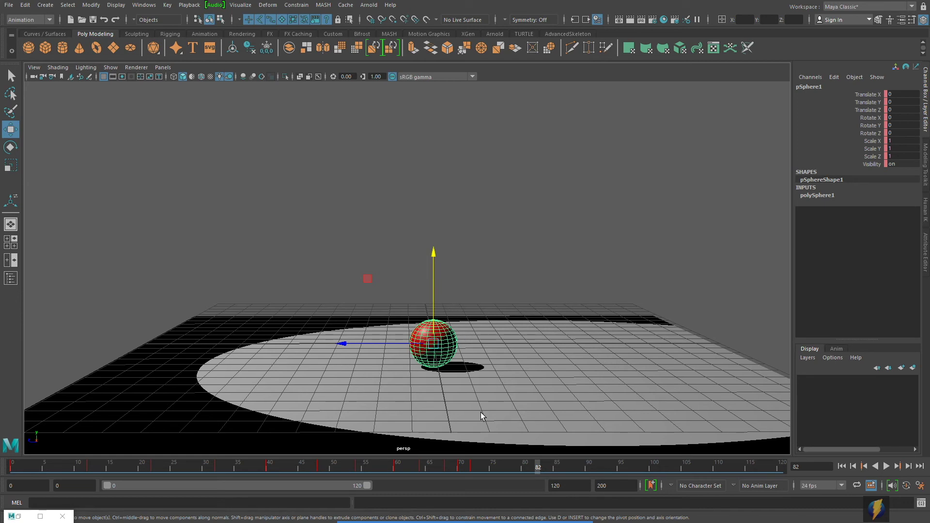
pyautogui.click(40, 516)
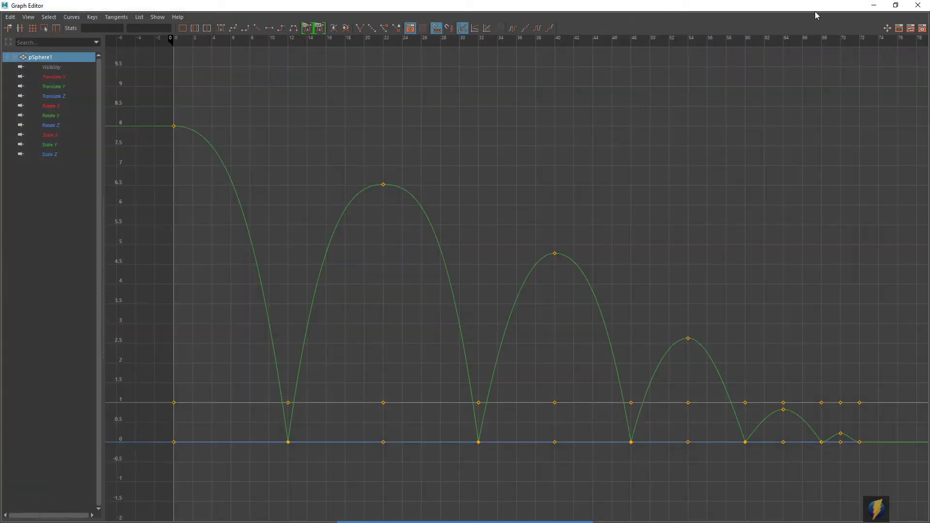
pyautogui.click(896, 5)
pyautogui.moveTo(272, 139); pyautogui.dragTo(348, 50)
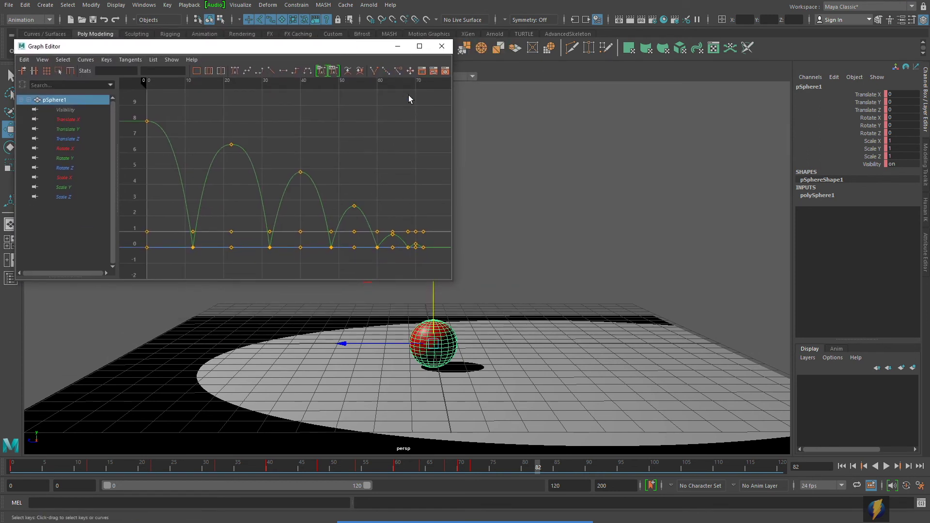
pyautogui.moveTo(454, 123)
pyautogui.mouseDown()
pyautogui.moveTo(810, 127)
pyautogui.moveTo(465, 127)
pyautogui.mouseUp()
pyautogui.moveTo(270, 47); pyautogui.dragTo(244, 55)
pyautogui.keyDown('alt'); pyautogui.moveTo(554, 234); pyautogui.dragTo(692, 231, button='middle'); pyautogui.keyUp('alt')
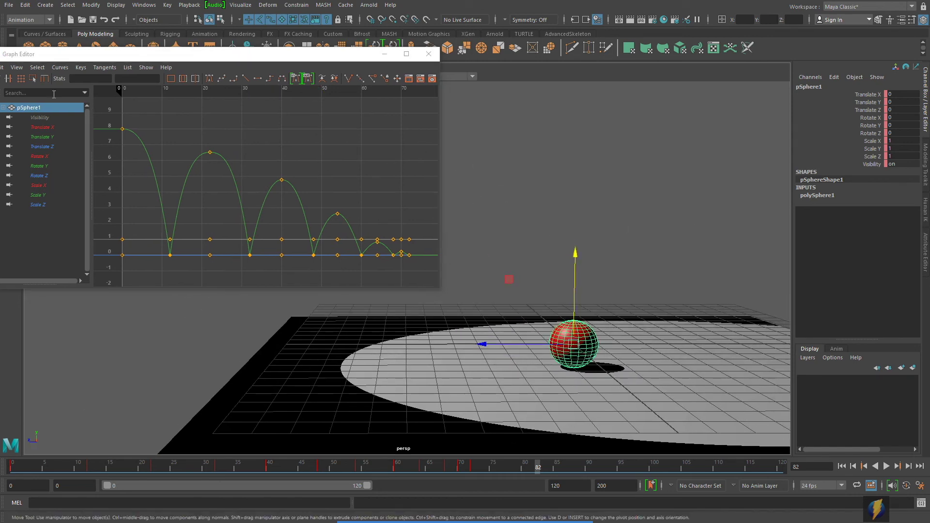
pyautogui.click(38, 137)
pyautogui.moveTo(324, 179)
pyautogui.keyDown('alt'); pyautogui.mouseDown(button='right')
pyautogui.moveTo(259, 178)
pyautogui.moveTo(291, 188)
pyautogui.mouseUp(button='right'); pyautogui.keyUp('alt')
# Go to frame 22, raise the ball to Translate Y about 6.891 and key it
pyautogui.moveTo(448, 464); pyautogui.dragTo(153, 461)
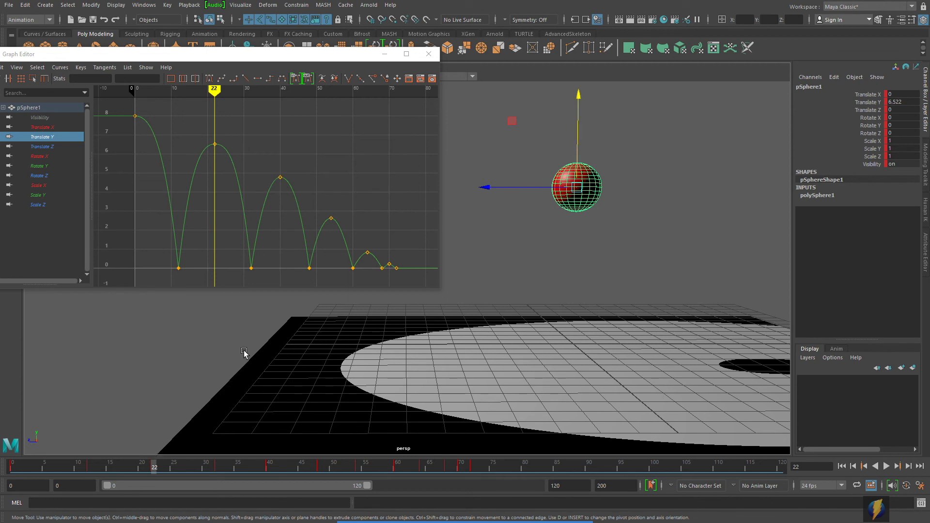
pyautogui.moveTo(576, 150); pyautogui.dragTo(595, 150)
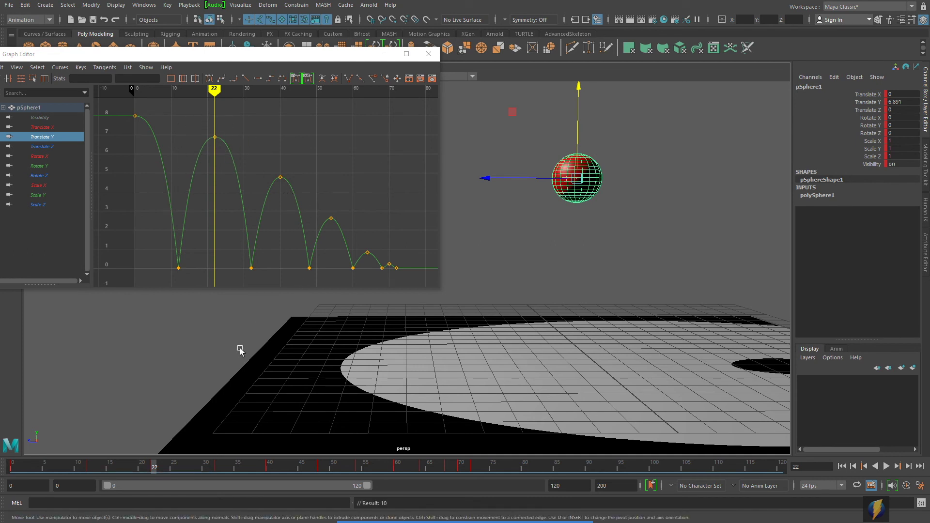
# Go to frame 40, raise its Translate Y peak key to about 5.262, and raise the frame 54 peak key to about 3.1
pyautogui.moveTo(154, 467); pyautogui.dragTo(269, 466)
pyautogui.moveTo(265, 149); pyautogui.dragTo(295, 197)
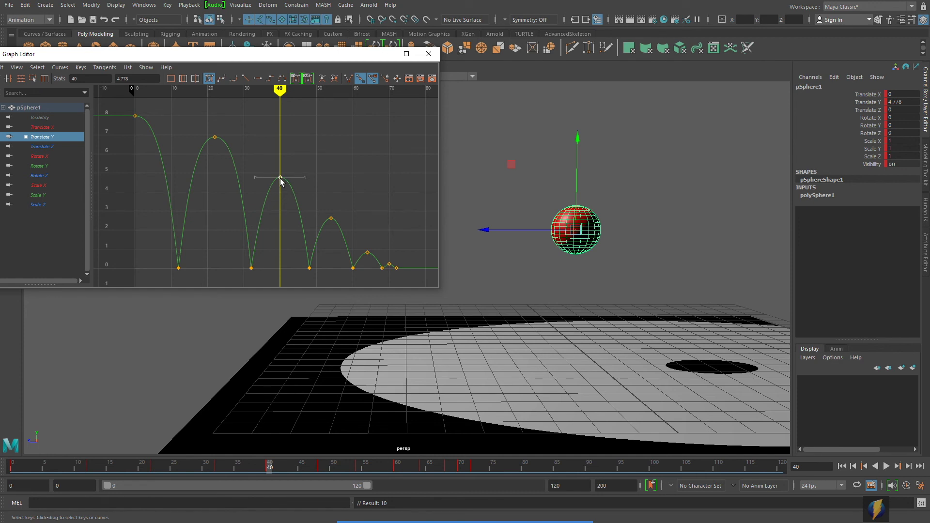
pyautogui.moveTo(280, 173); pyautogui.dragTo(278, 172, button='middle')
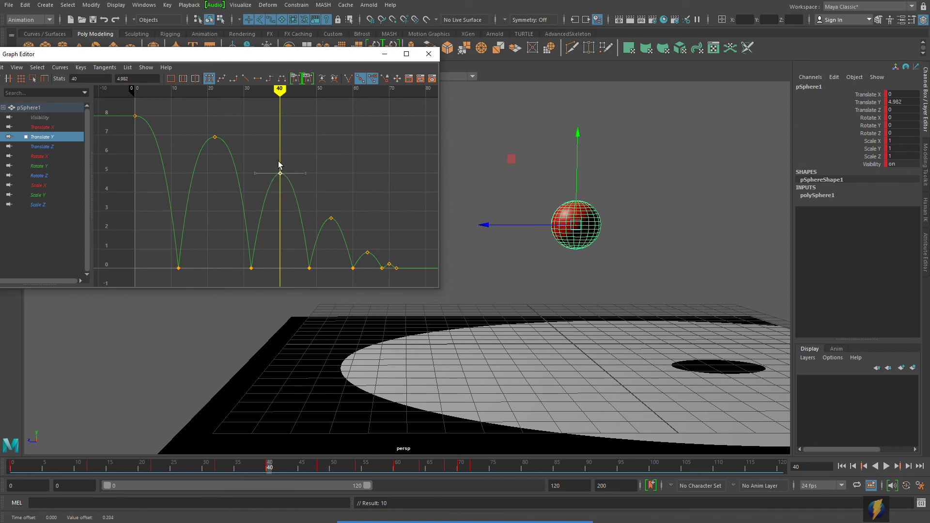
pyautogui.moveTo(282, 168)
pyautogui.mouseDown(button='middle')
pyautogui.moveTo(311, 174)
pyautogui.moveTo(267, 180)
pyautogui.moveTo(299, 183)
pyautogui.moveTo(284, 189)
pyautogui.moveTo(278, 155)
pyautogui.moveTo(279, 171)
pyautogui.mouseUp(button='middle')
pyautogui.moveTo(317, 205); pyautogui.dragTo(337, 243)
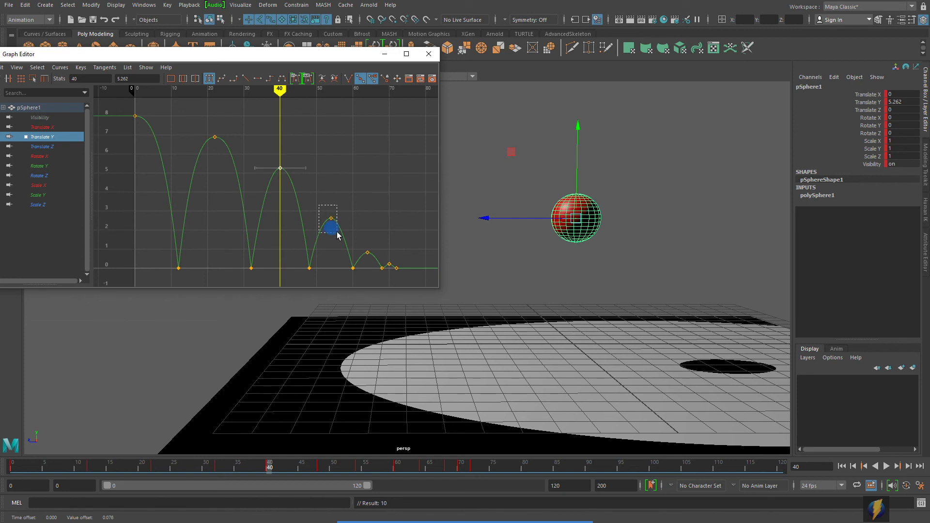
pyautogui.moveTo(328, 213); pyautogui.dragTo(331, 208, button='middle')
# Lower the frame 40 peak key to about 5.109 and raise the frame 64 peak key to about 1.285
pyautogui.moveTo(275, 162); pyautogui.dragTo(292, 181)
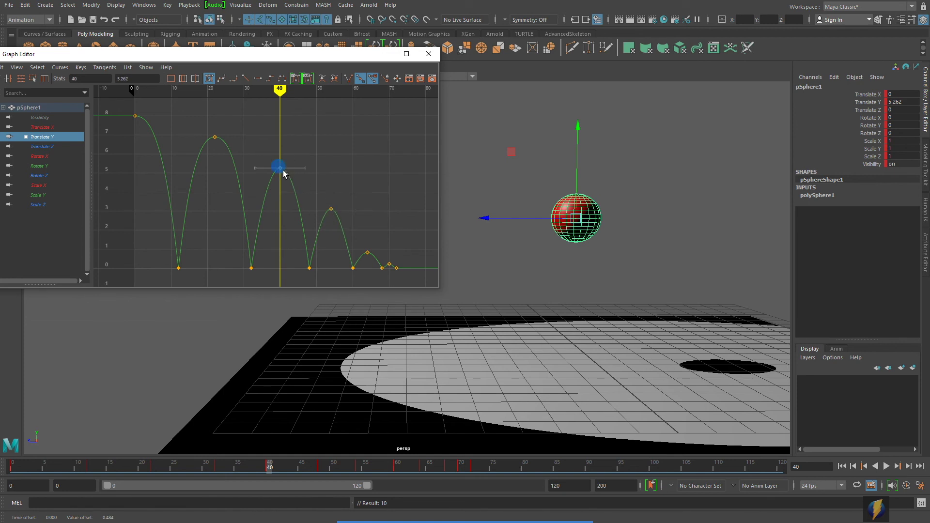
pyautogui.moveTo(279, 169); pyautogui.dragTo(280, 174, button='middle')
pyautogui.moveTo(365, 238); pyautogui.dragTo(373, 256)
pyautogui.moveTo(373, 255); pyautogui.dragTo(368, 244, button='middle')
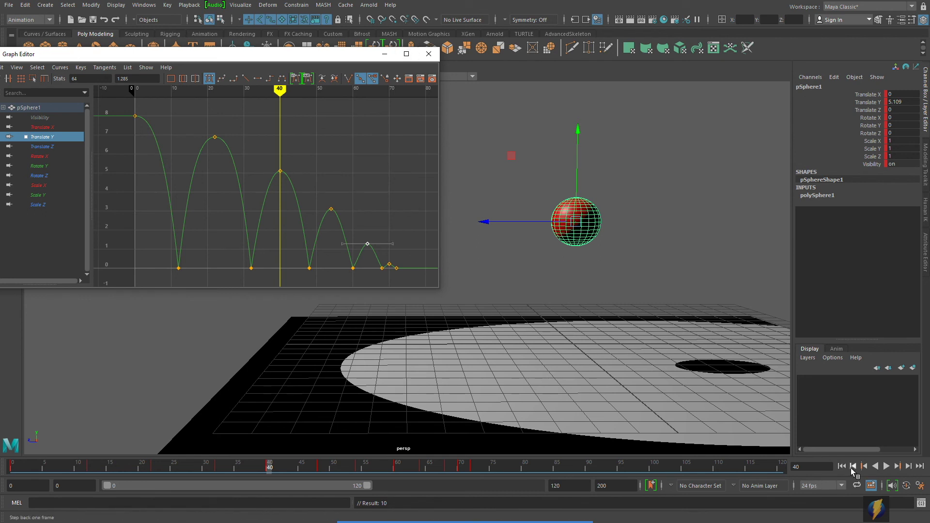
# Play the animation from frame 0 to check the adjusted bounce heights, and stop once the ball has settled
pyautogui.click(842, 466)
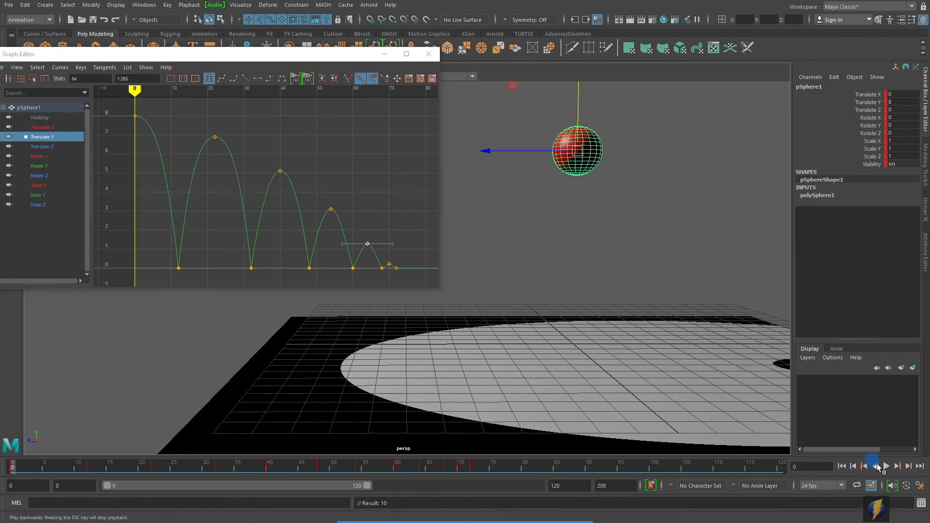
pyautogui.click(887, 467)
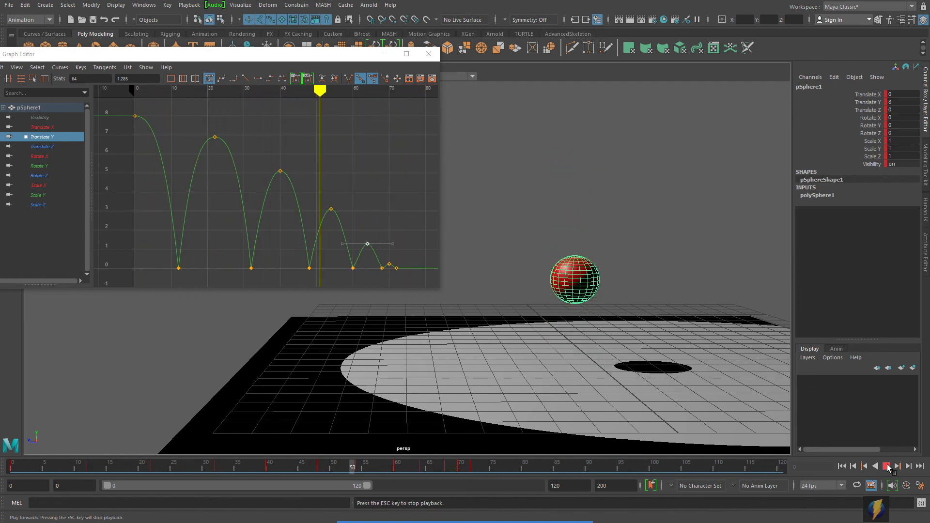
pyautogui.click(888, 466)
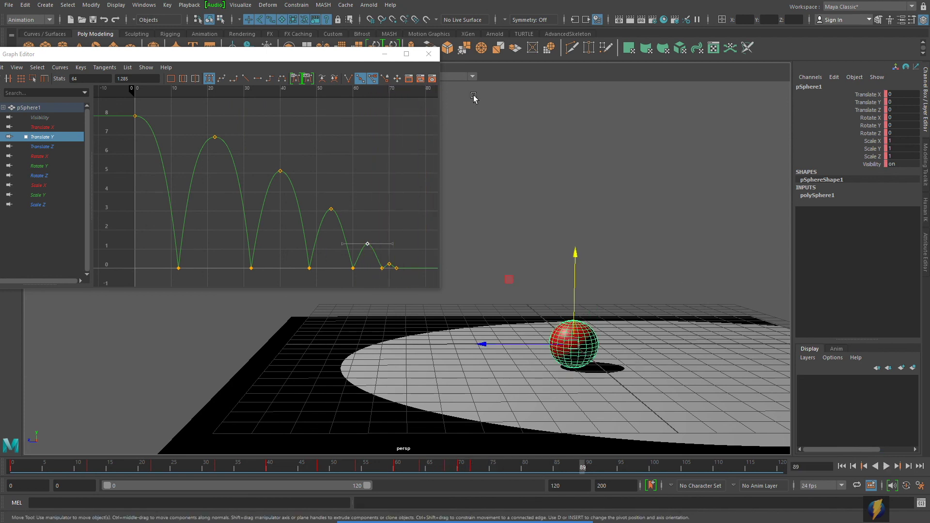
# Nudge the frame 40 peak key slightly lower on the Translate Y curve, keeping its frame fixed
pyautogui.moveTo(265, 154); pyautogui.dragTo(291, 201)
pyautogui.keyDown('shift'); pyautogui.moveTo(280, 176); pyautogui.dragTo(280, 179, button='middle'); pyautogui.keyUp('shift')
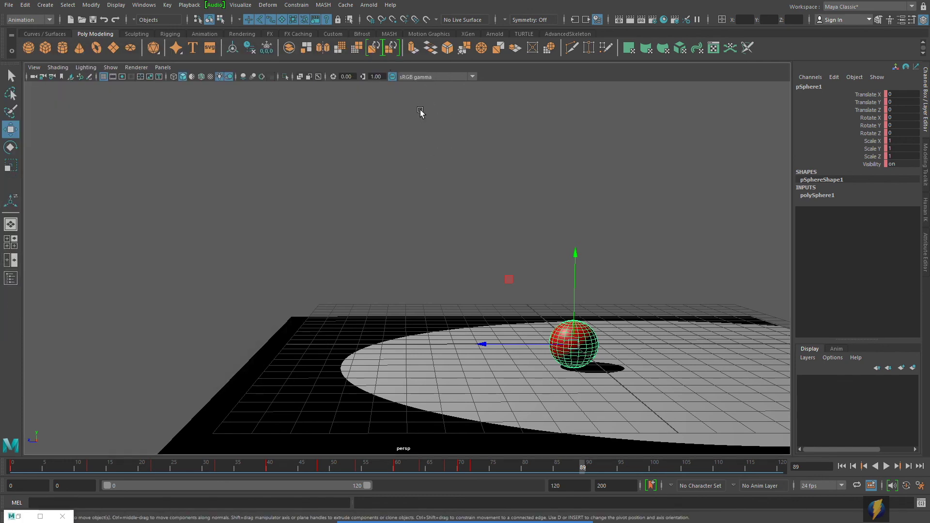
# With the Graph Editor minimized, reframe the perspective view so the ball is near the centre, and deselect the ball
pyautogui.keyDown('alt'); pyautogui.moveTo(517, 207); pyautogui.dragTo(386, 219, button='middle'); pyautogui.keyUp('alt')
pyautogui.keyDown('alt'); pyautogui.moveTo(370, 221); pyautogui.dragTo(370, 223); pyautogui.keyUp('alt')
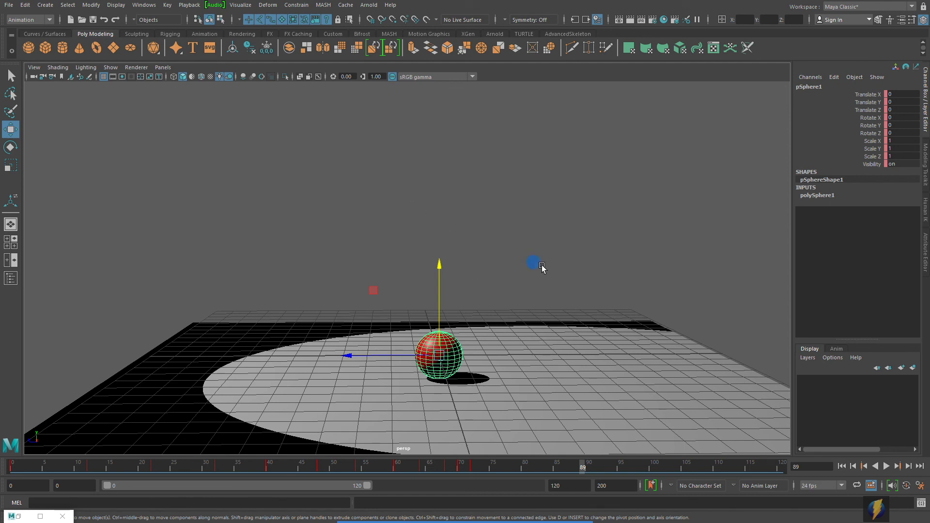
pyautogui.click(542, 266)
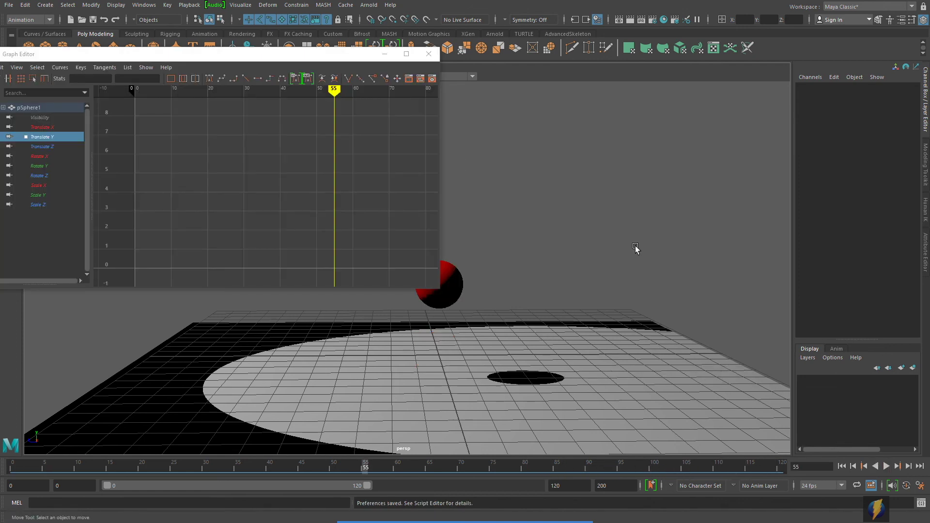
# Clear the Graph Editor from the viewport and play the finished bounce from frame 0 with the ball deselected
pyautogui.click(438, 54)
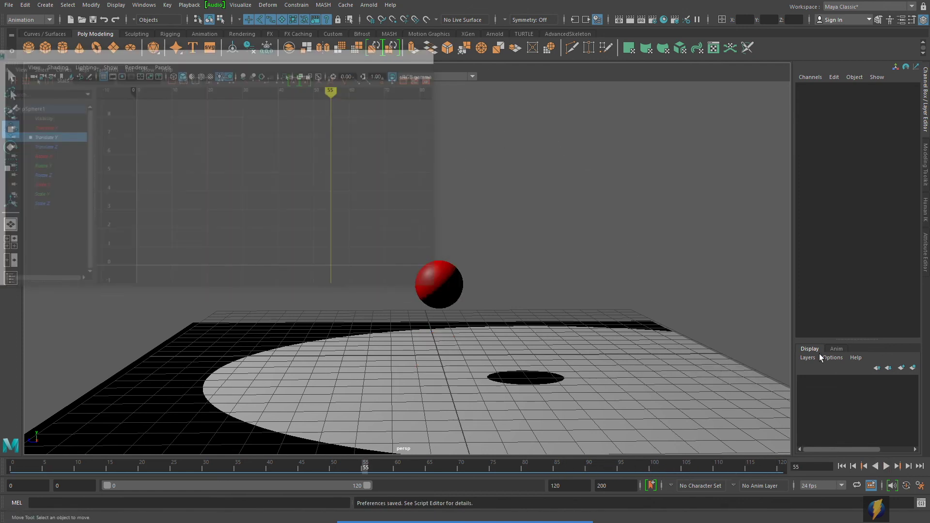
pyautogui.click(841, 466)
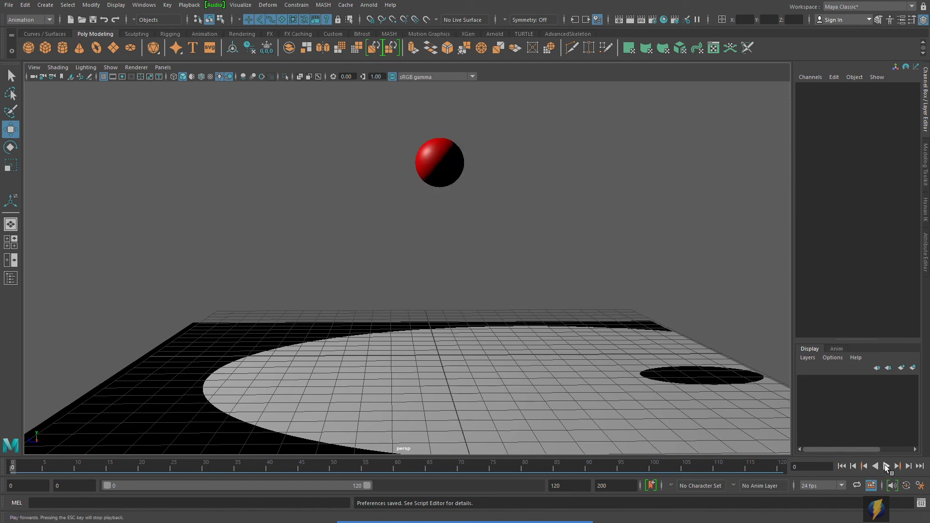
pyautogui.click(885, 466)
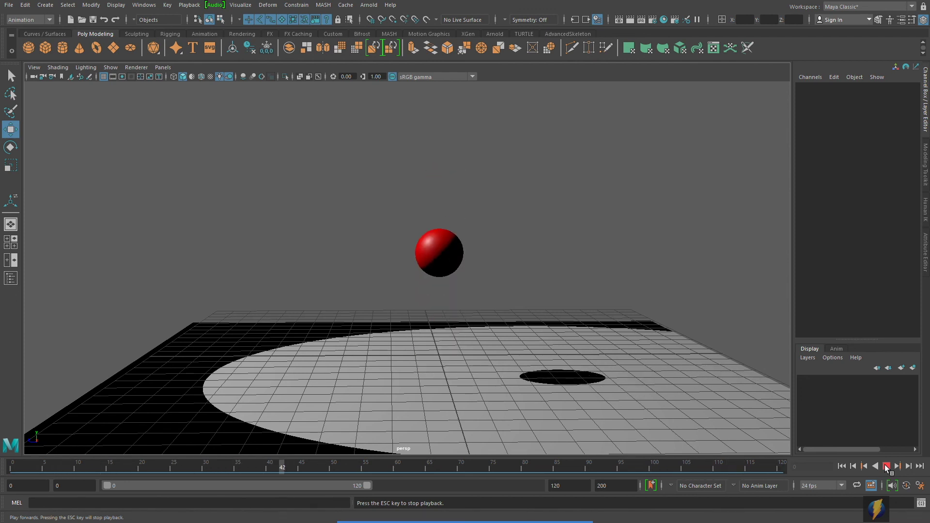
pyautogui.click(885, 465)
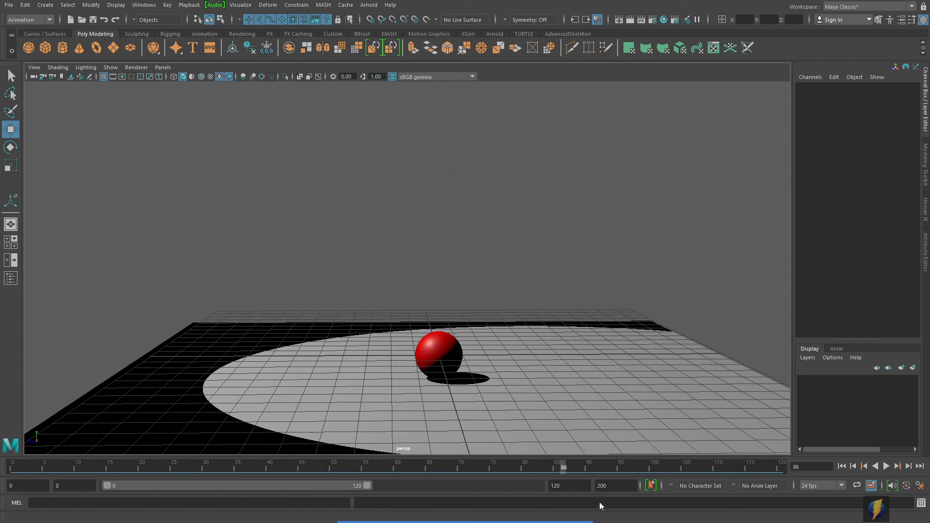